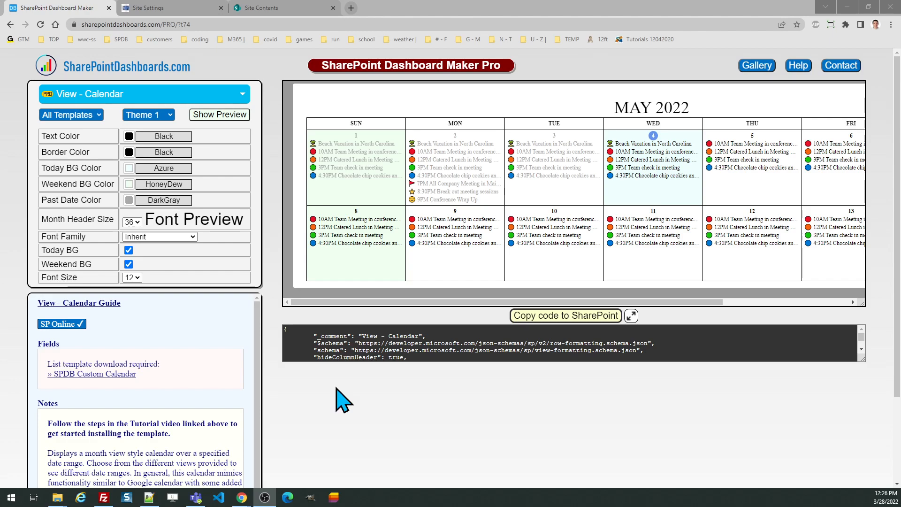
# Download the SPDB Custom Calendar list template and open the list template gallery from the SharePoint site settings.
pyautogui.click(99, 375)
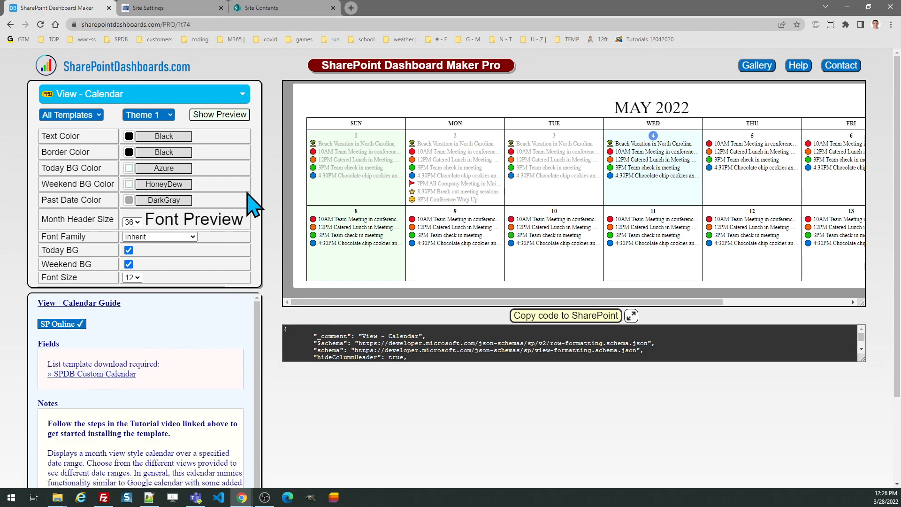
pyautogui.click(190, 9)
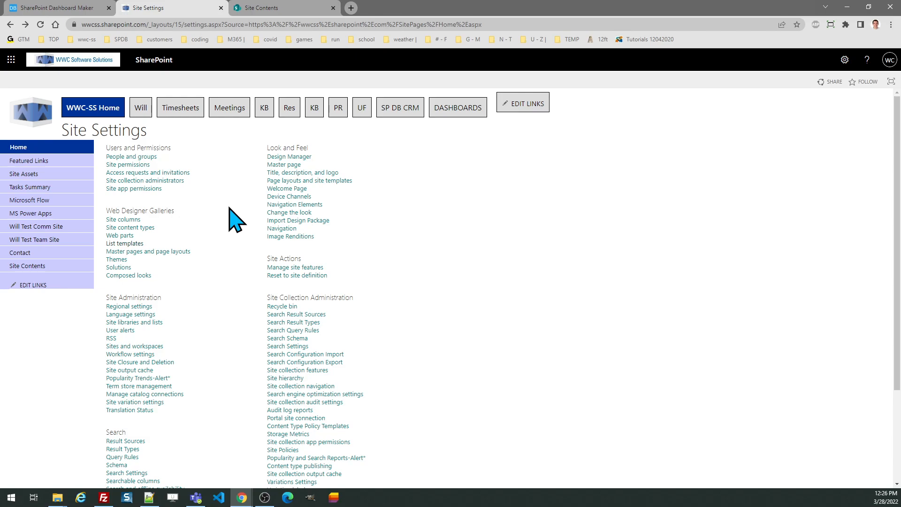
pyautogui.click(129, 243)
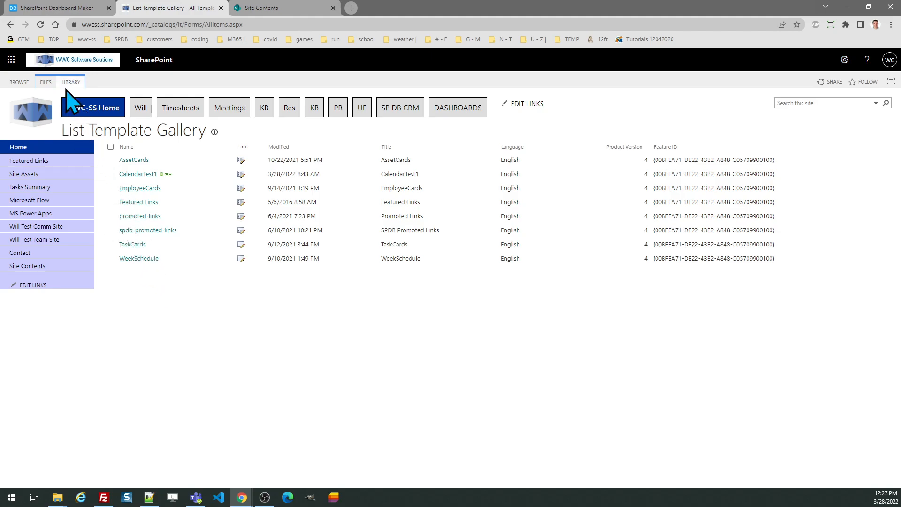
# Upload SPDBCustomCalendar.stp from the Desktop to the List Template Gallery and save its properties.
pyautogui.click(46, 82)
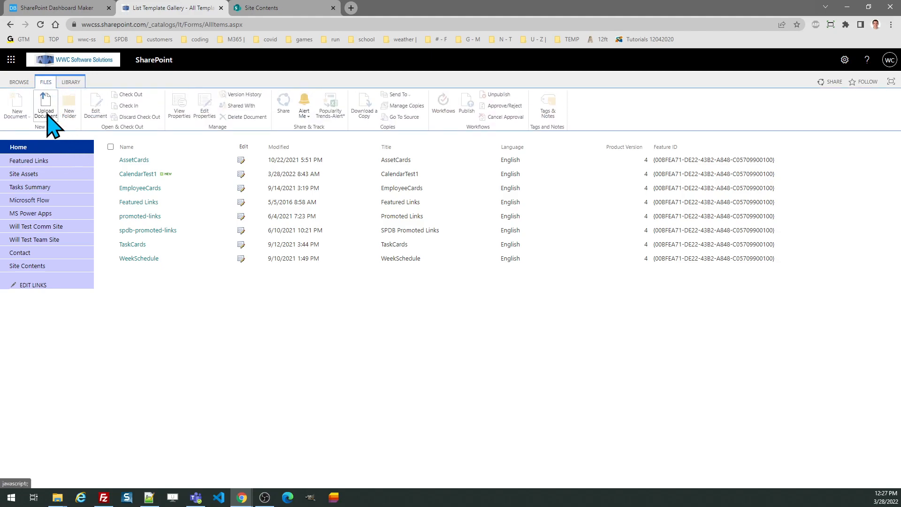
pyautogui.click(46, 105)
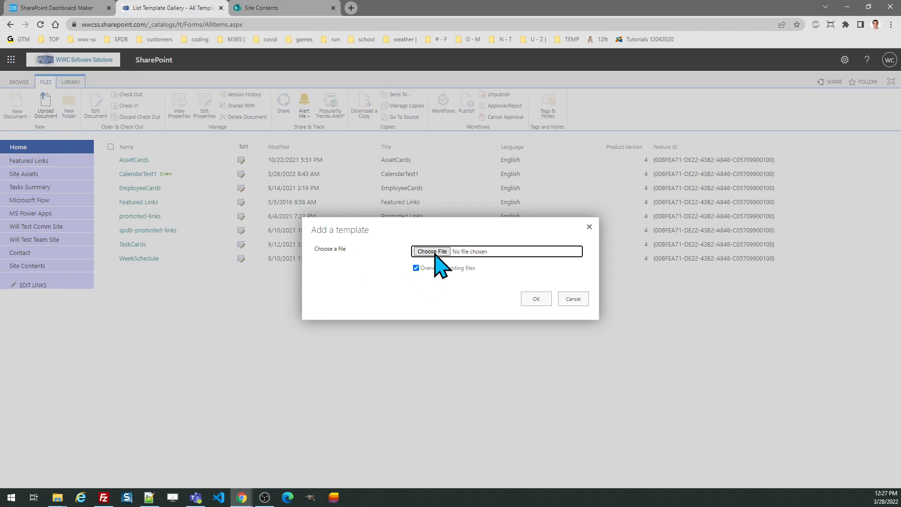
pyautogui.click(432, 252)
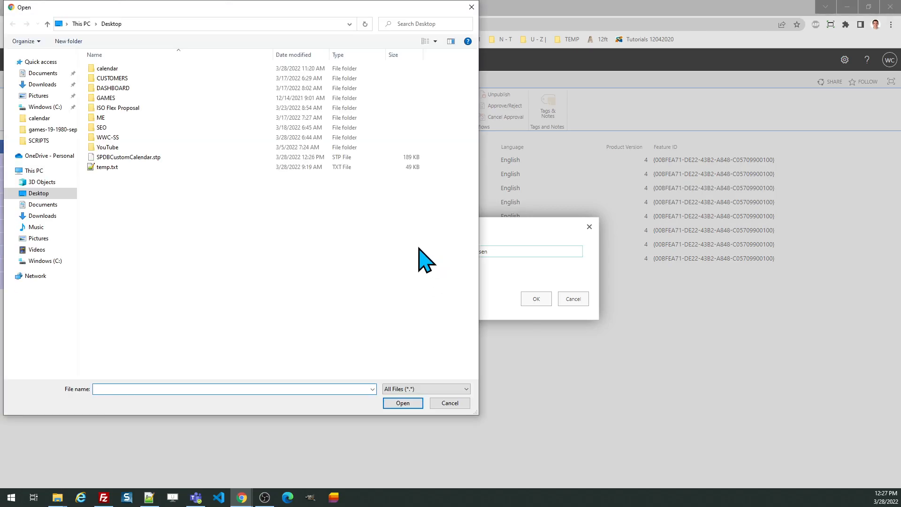
pyautogui.click(143, 157)
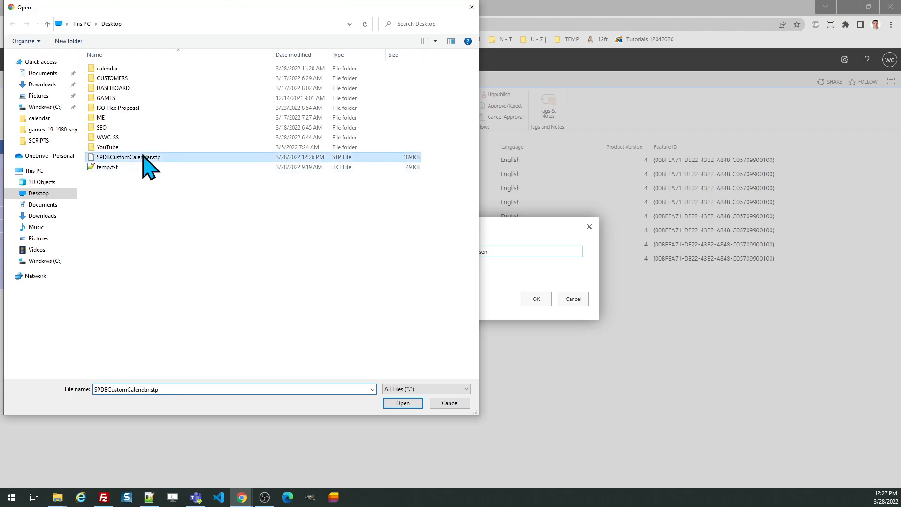
pyautogui.click(402, 403)
pyautogui.click(536, 298)
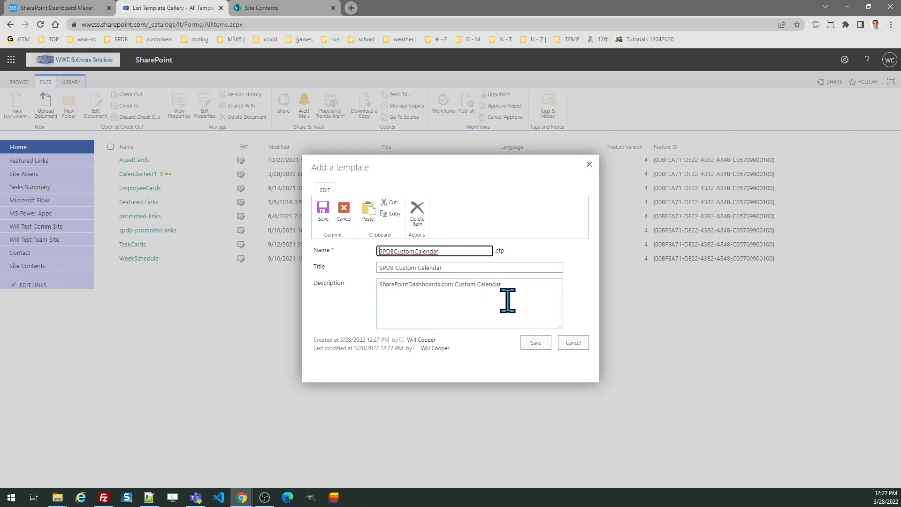
pyautogui.click(539, 339)
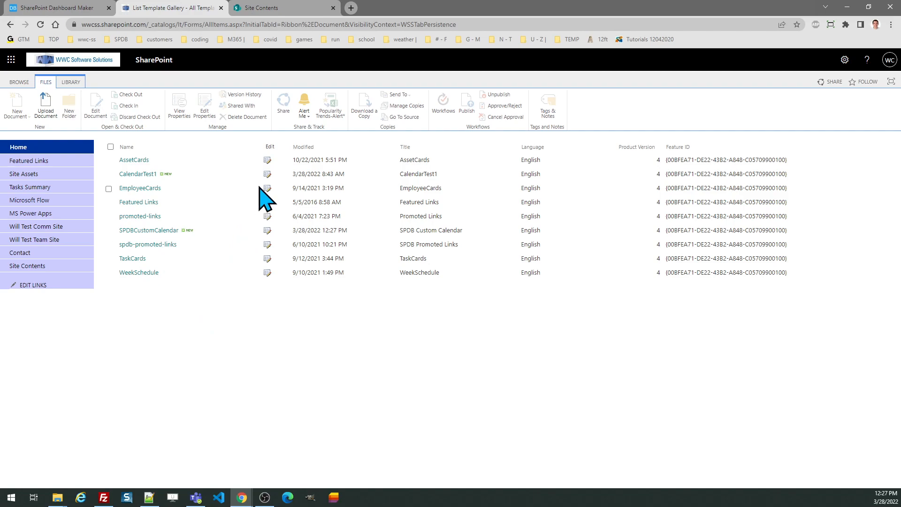
# Switch the List Views site contents to classic SharePoint and start adding an app.
pyautogui.click(277, 8)
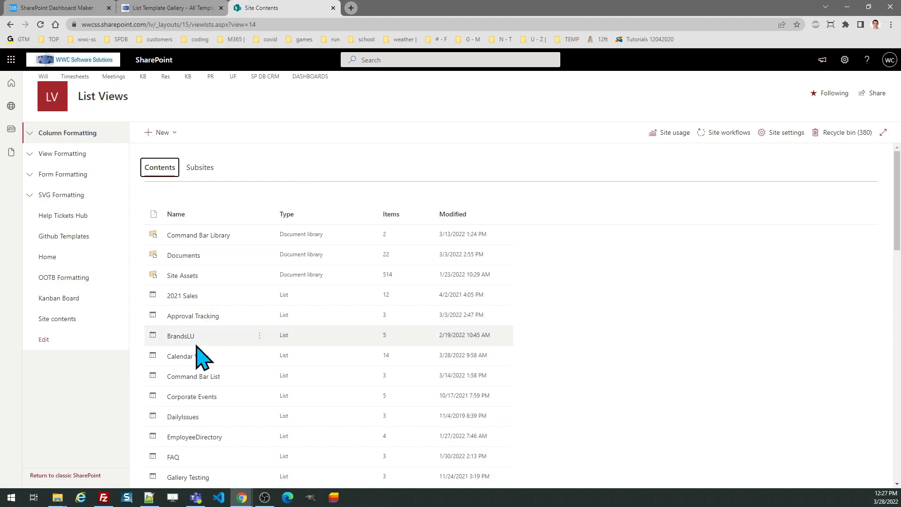
pyautogui.click(58, 475)
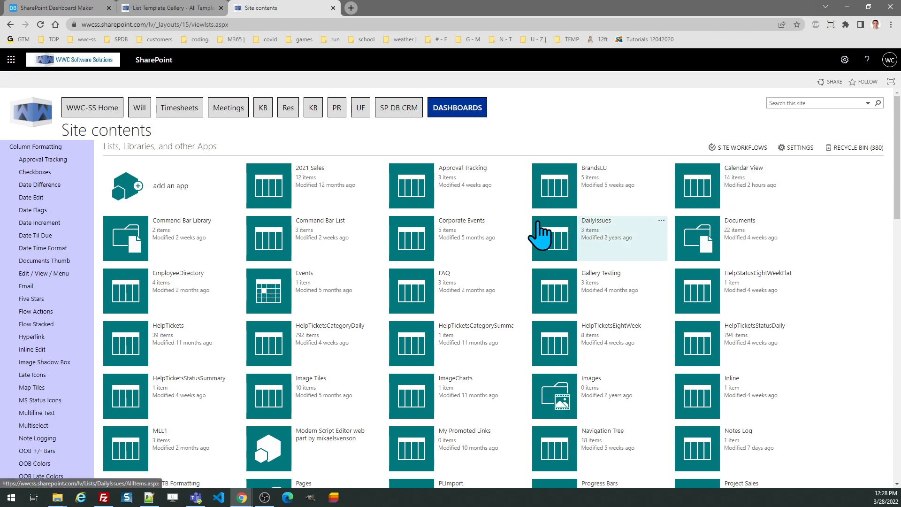
pyautogui.click(157, 184)
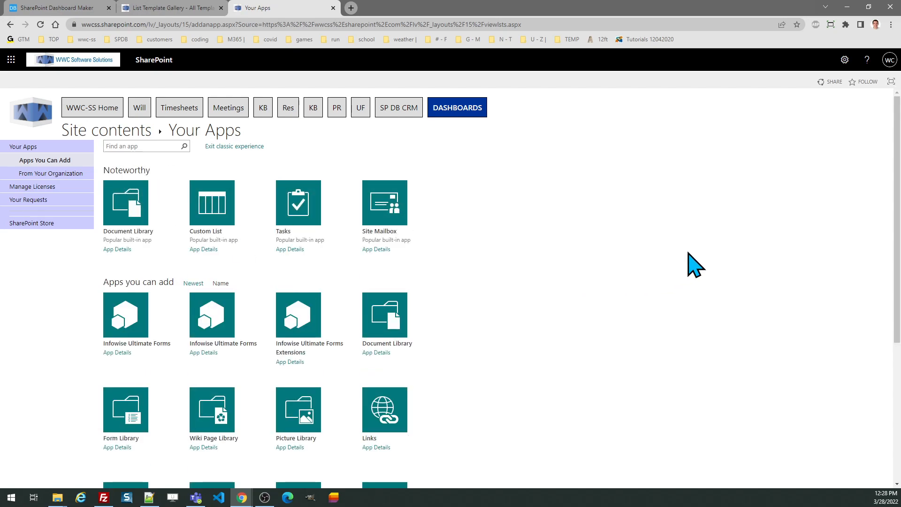
# Create a list named Company Calendar from the SPDB Custom Calendar template.
pyautogui.moveTo(897, 218); pyautogui.dragTo(897, 353)
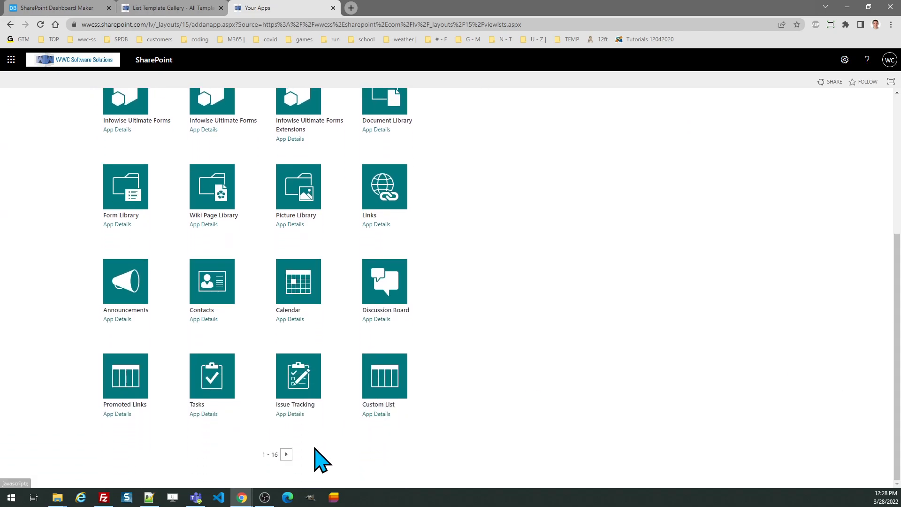
pyautogui.click(287, 454)
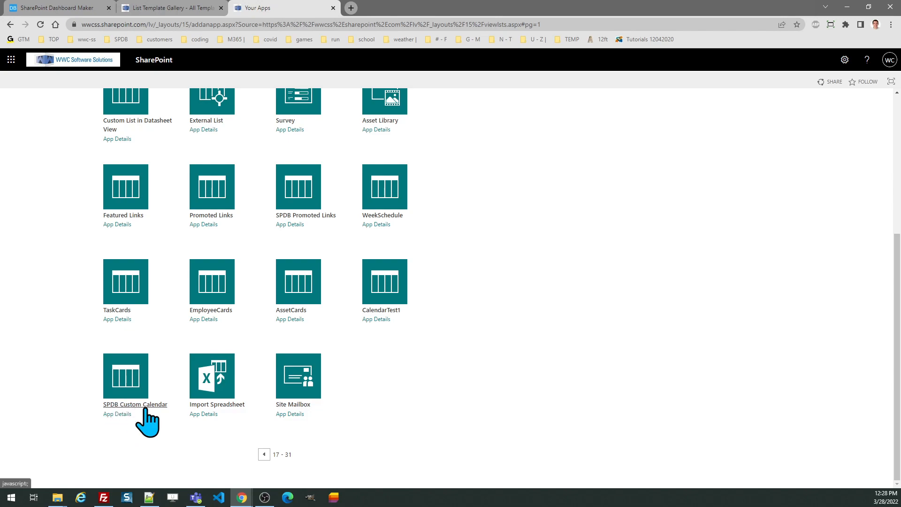
pyautogui.click(125, 389)
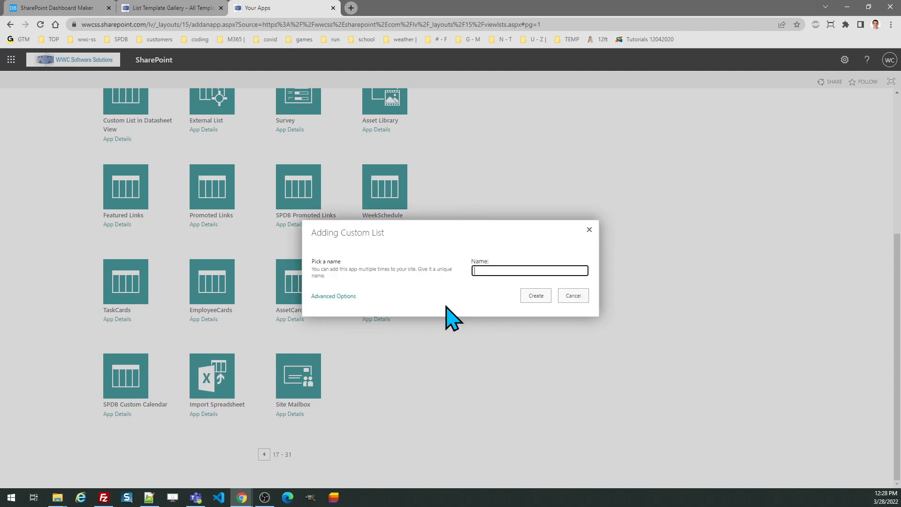
pyautogui.write('Company Calendar')
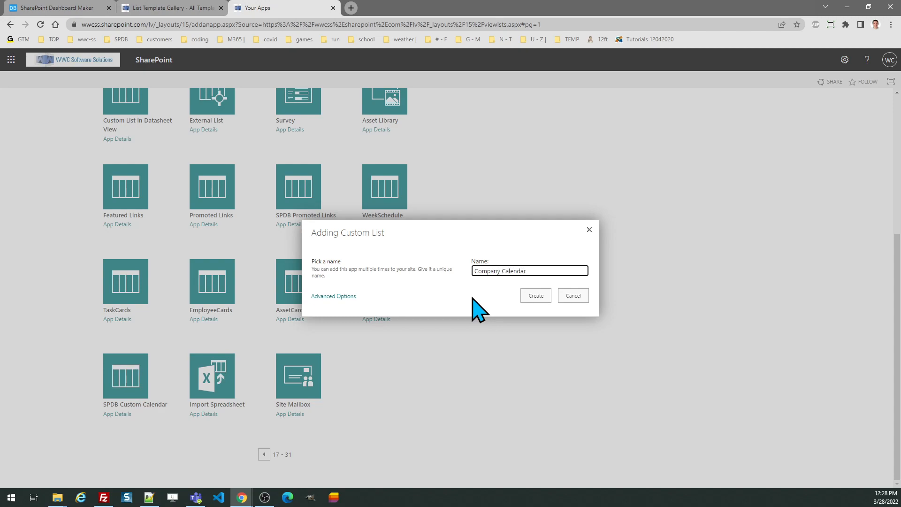
pyautogui.click(524, 297)
pyautogui.press('Return')
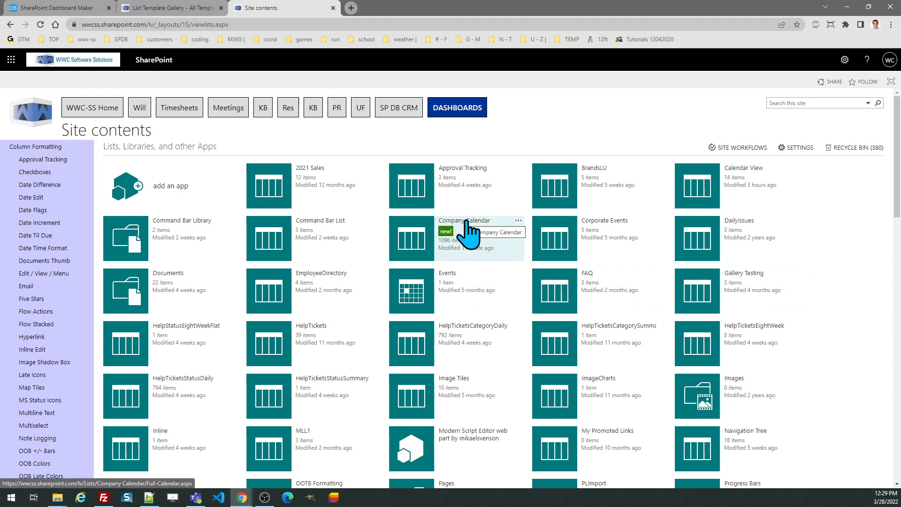
# Exit the classic experience and open the Company Calendar list in its 1 Month view.
pyautogui.moveTo(897, 196); pyautogui.dragTo(897, 459)
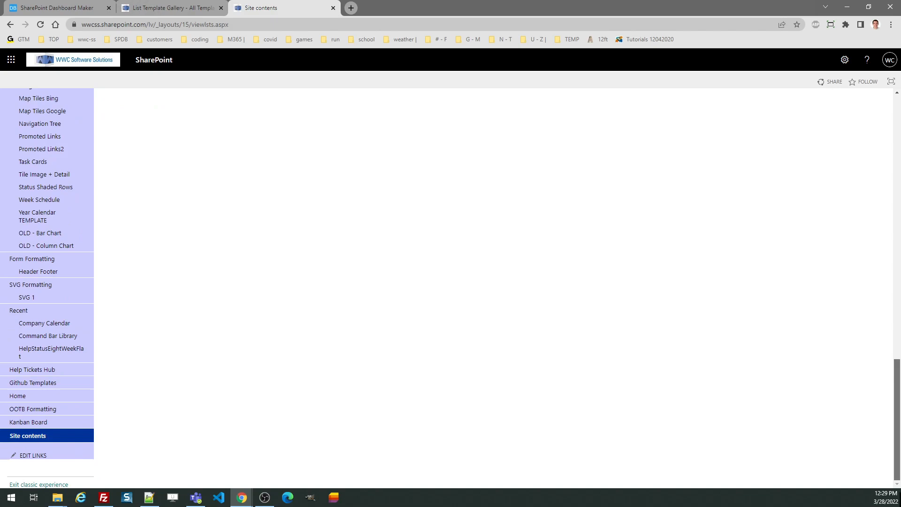
pyautogui.click(49, 483)
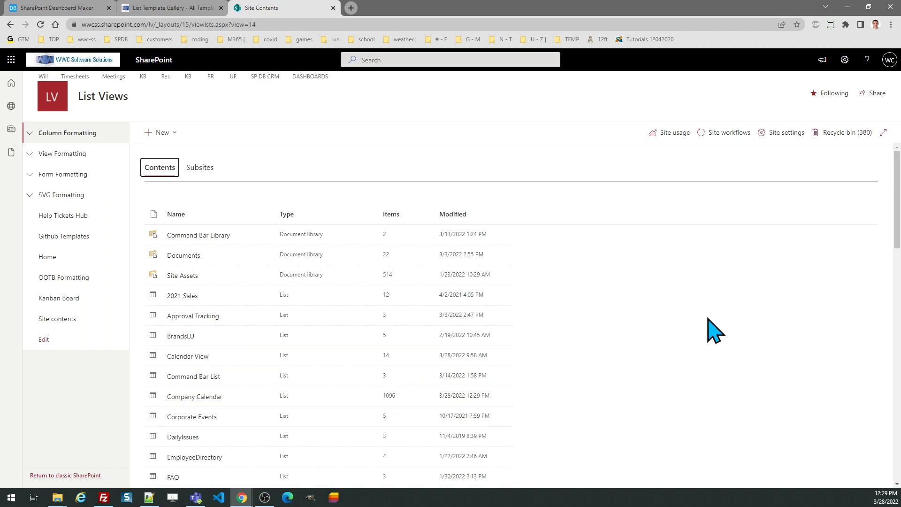
pyautogui.click(207, 396)
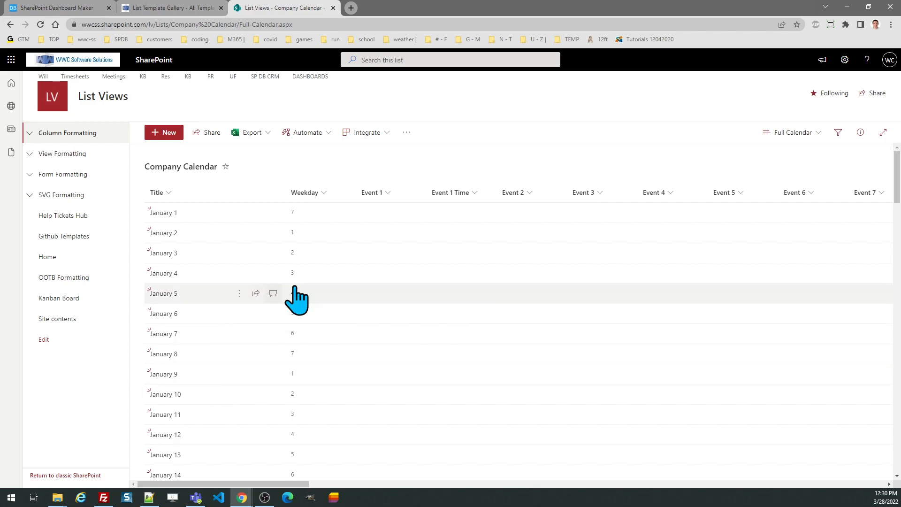
pyautogui.click(792, 133)
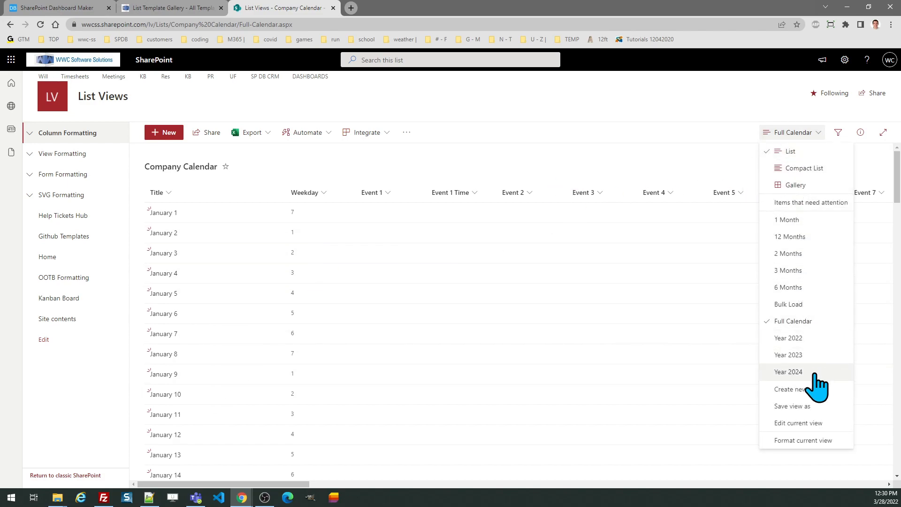
pyautogui.click(801, 226)
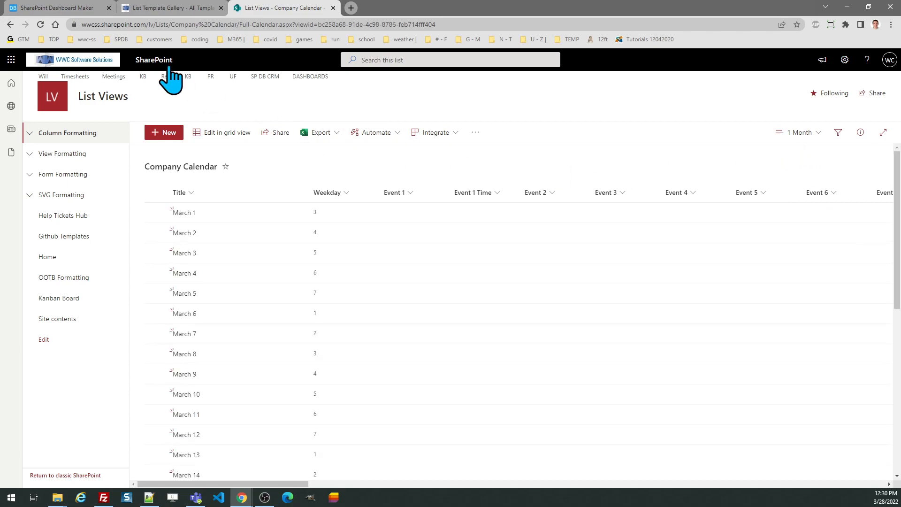
# Return to SharePoint Dashboard Maker and preview alternative calendar themes such as Theme 3, ending on Theme 1.
pyautogui.click(80, 17)
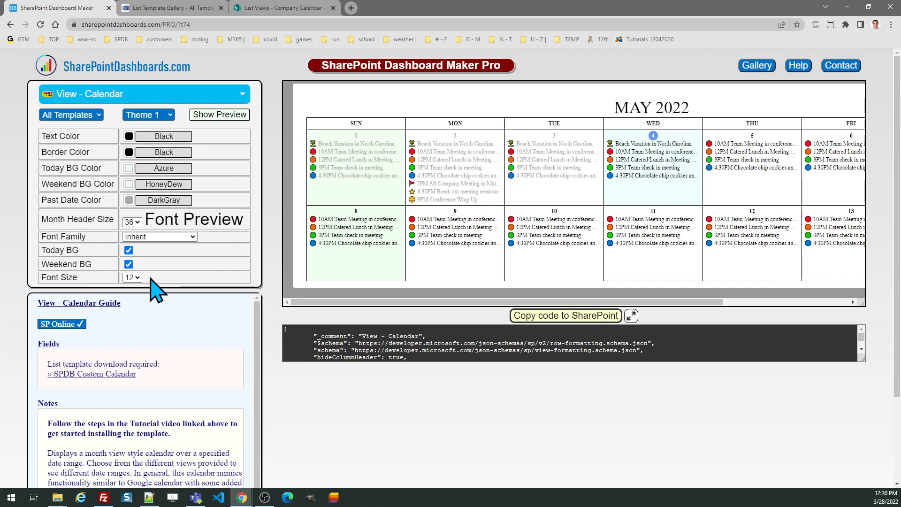
pyautogui.click(170, 116)
pyautogui.click(167, 147)
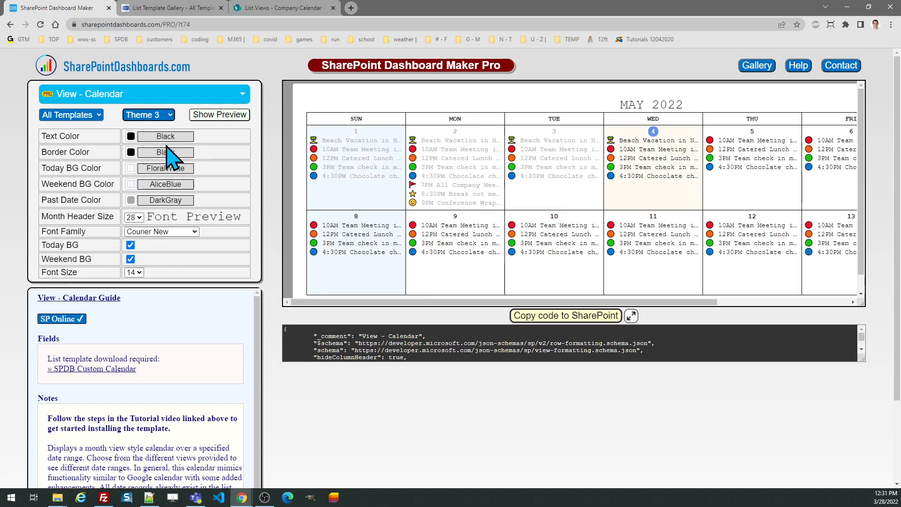
pyautogui.click(165, 117)
pyautogui.click(168, 137)
pyautogui.click(170, 117)
pyautogui.click(167, 126)
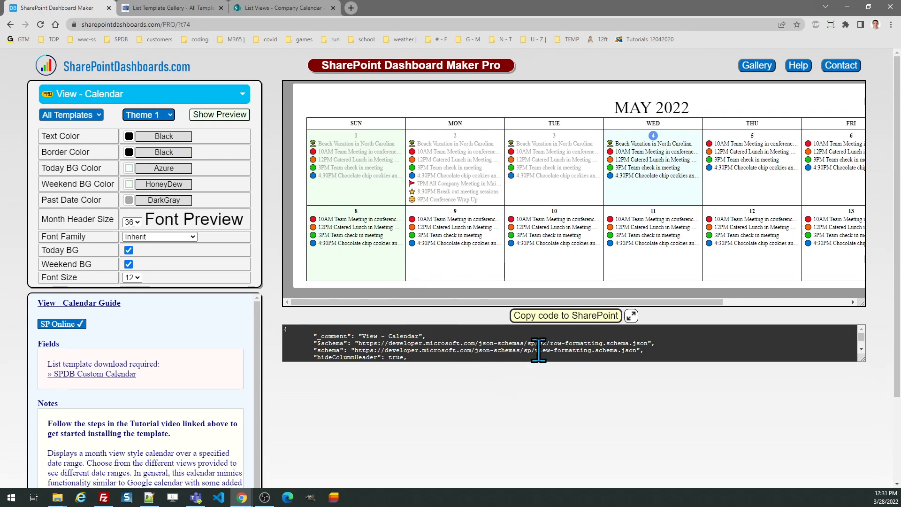
# Copy the View - Calendar code and save it as the JSON view formatting of Company Calendar's 1 Month view.
pyautogui.click(556, 316)
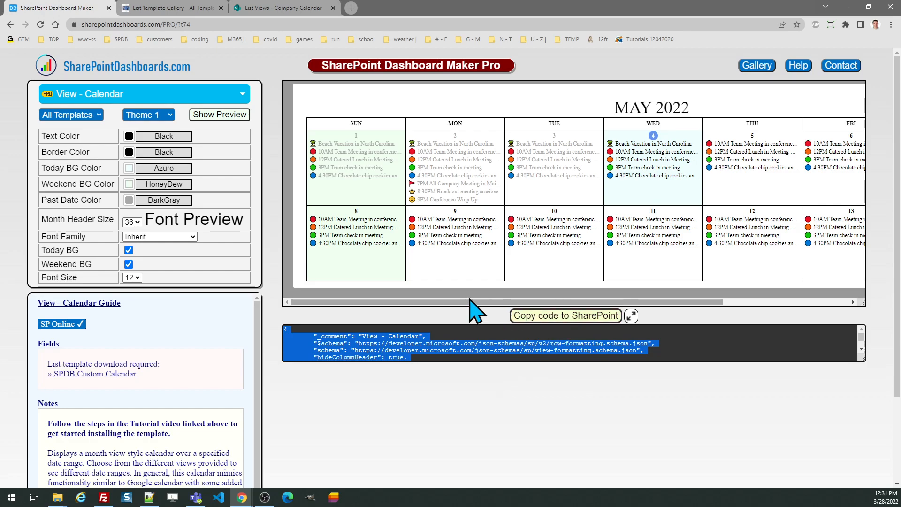
pyautogui.click(280, 8)
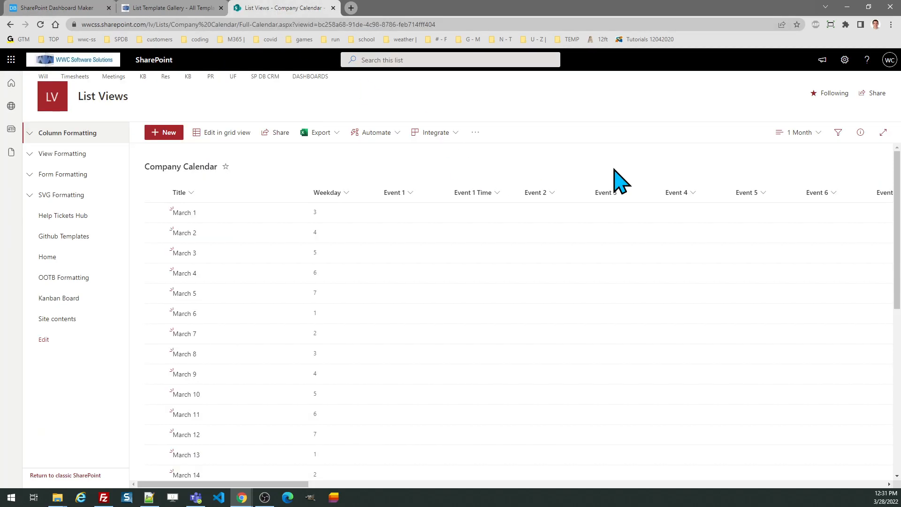
pyautogui.click(799, 132)
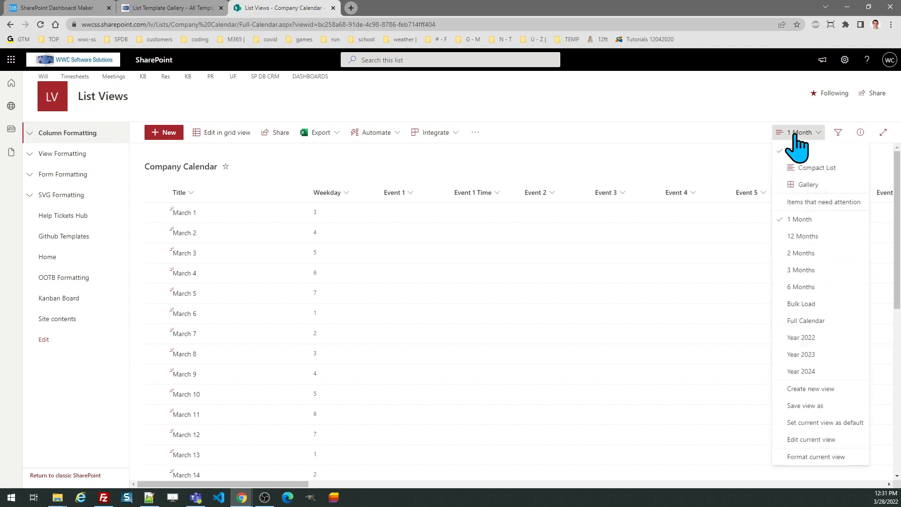
pyautogui.click(808, 456)
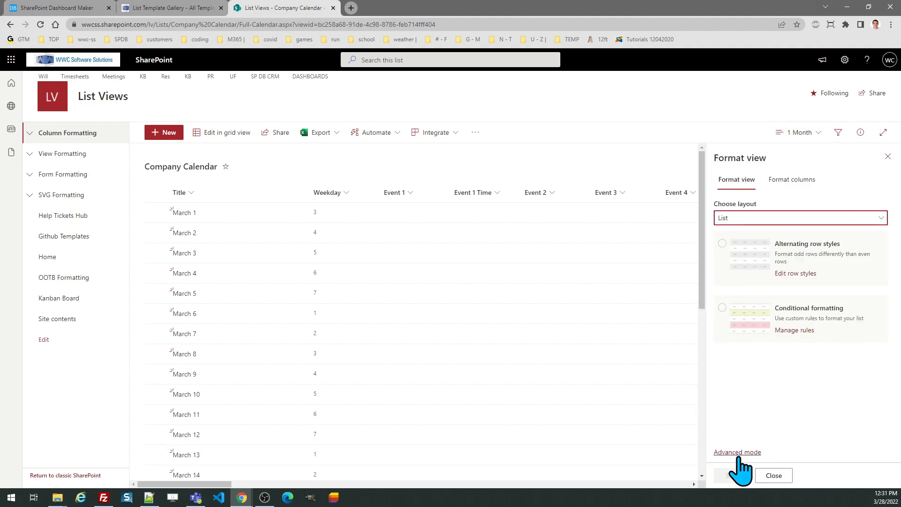
pyautogui.click(740, 452)
pyautogui.hotkey('ctrl', 'a')
pyautogui.hotkey('ctrl', 'v')
pyautogui.click(777, 476)
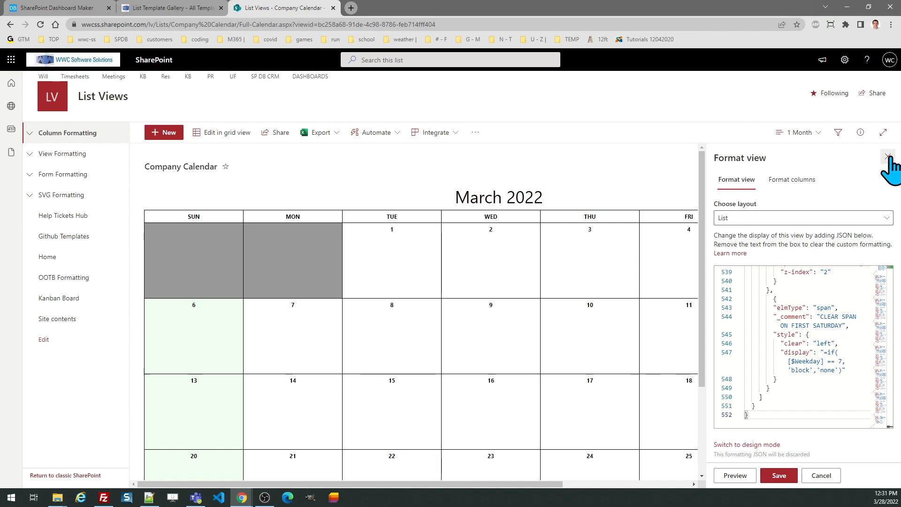
pyautogui.click(887, 157)
# Switch to the 12 Months view and save the copied calendar code as its JSON view formatting.
pyautogui.click(797, 132)
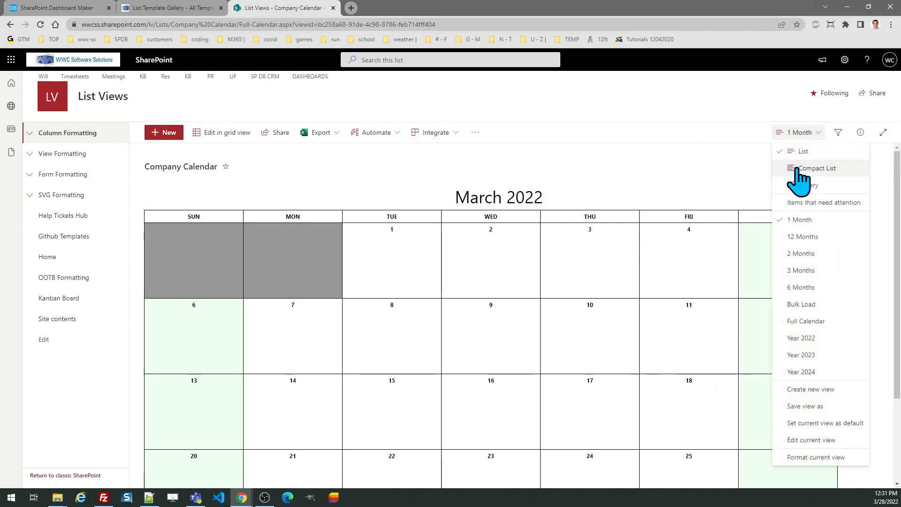
pyautogui.click(803, 237)
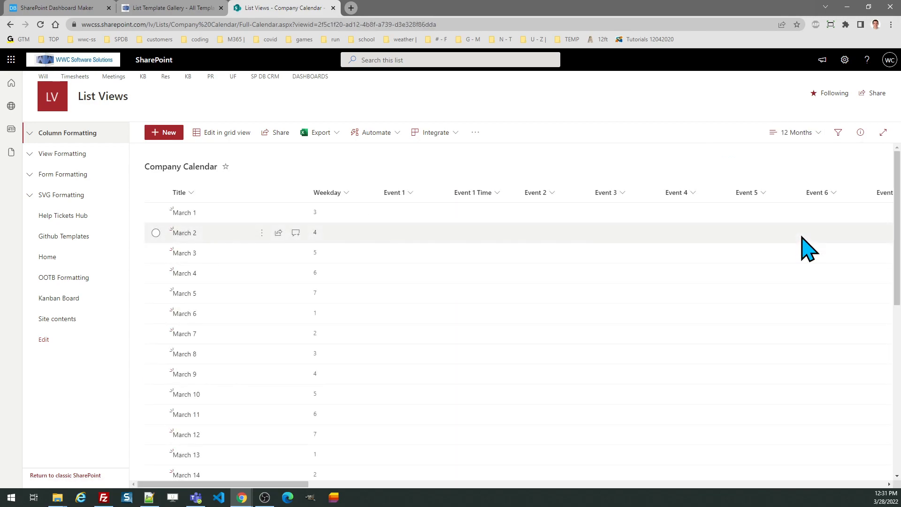
pyautogui.click(797, 132)
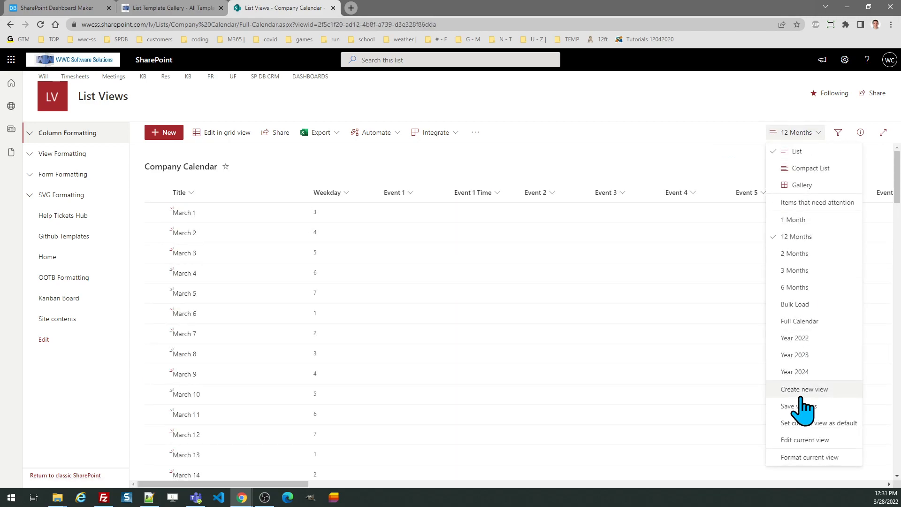
pyautogui.click(809, 456)
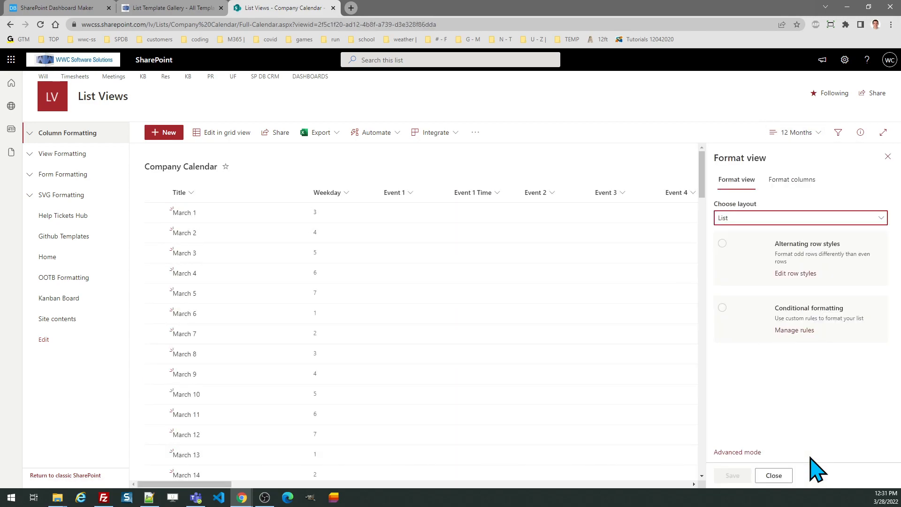
pyautogui.click(735, 452)
pyautogui.hotkey('ctrl', 'a')
pyautogui.hotkey('ctrl', 'v')
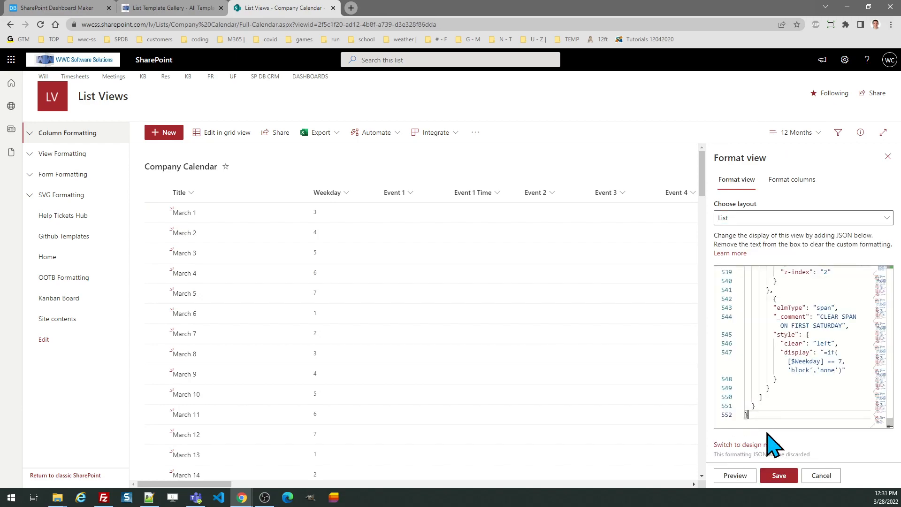
pyautogui.click(775, 477)
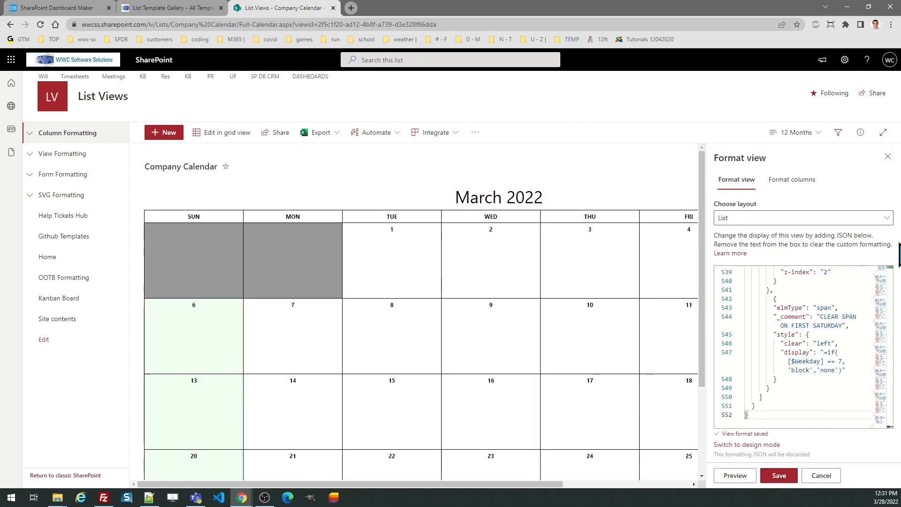
pyautogui.click(888, 158)
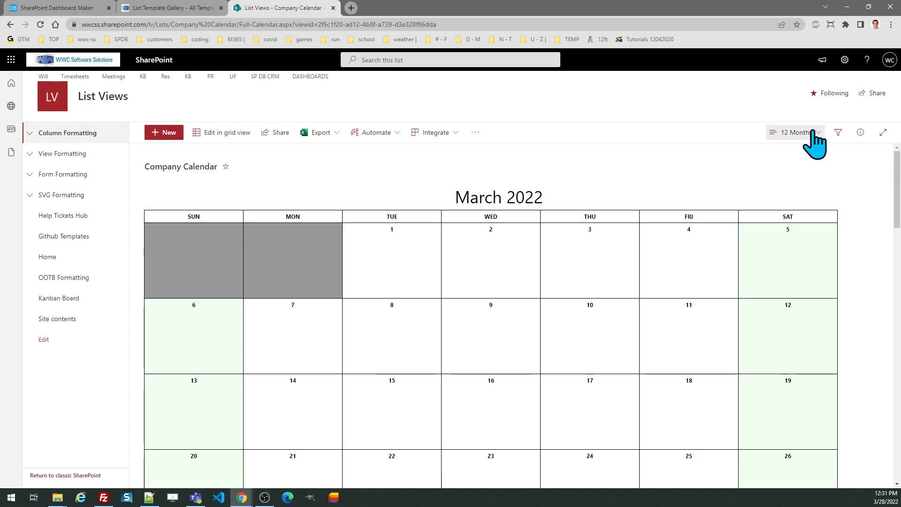
# Switch to the 2 Months view and save the copied calendar code as its JSON view formatting.
pyautogui.click(797, 133)
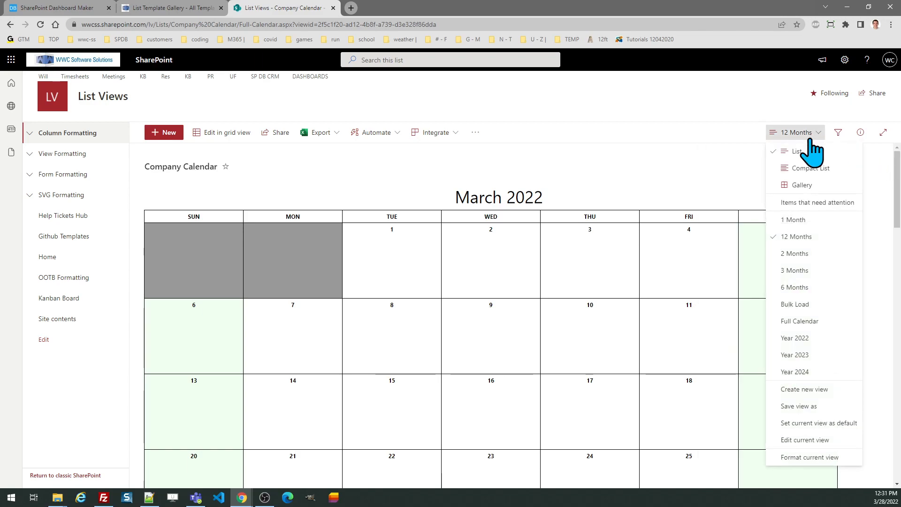
pyautogui.click(796, 256)
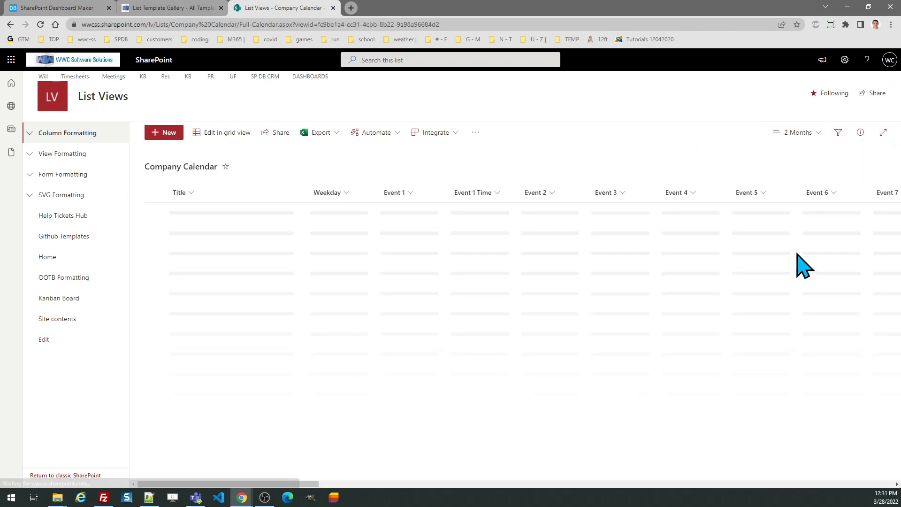
pyautogui.click(797, 133)
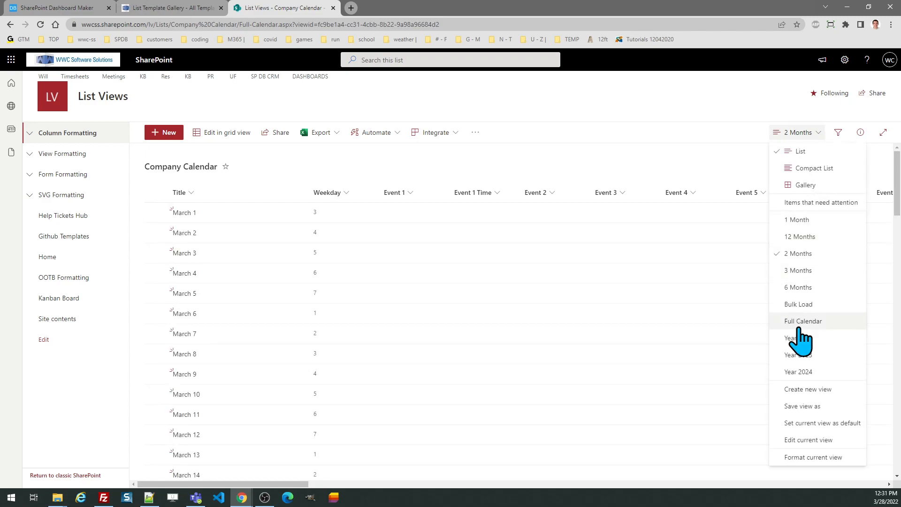
pyautogui.click(802, 458)
pyautogui.click(745, 454)
pyautogui.click(777, 359)
pyautogui.hotkey('ctrl', 'a')
pyautogui.hotkey('ctrl', 'v')
pyautogui.click(779, 475)
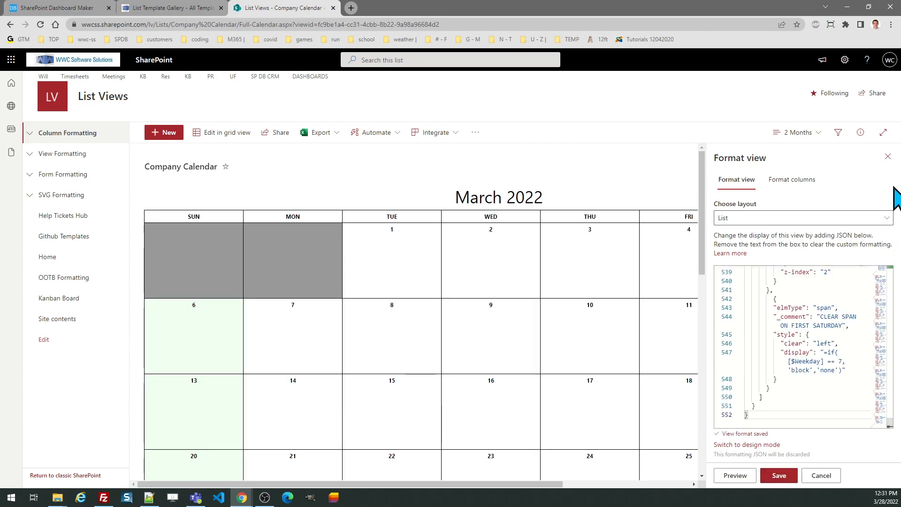
pyautogui.click(887, 156)
# Switch to the 3 Months view and save the copied calendar code as its JSON view formatting.
pyautogui.click(796, 133)
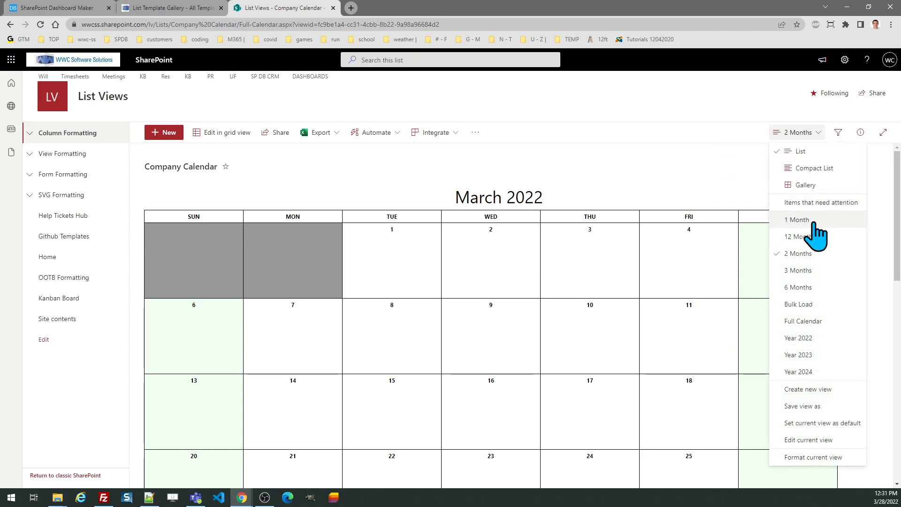
pyautogui.click(815, 271)
pyautogui.click(796, 133)
pyautogui.click(795, 462)
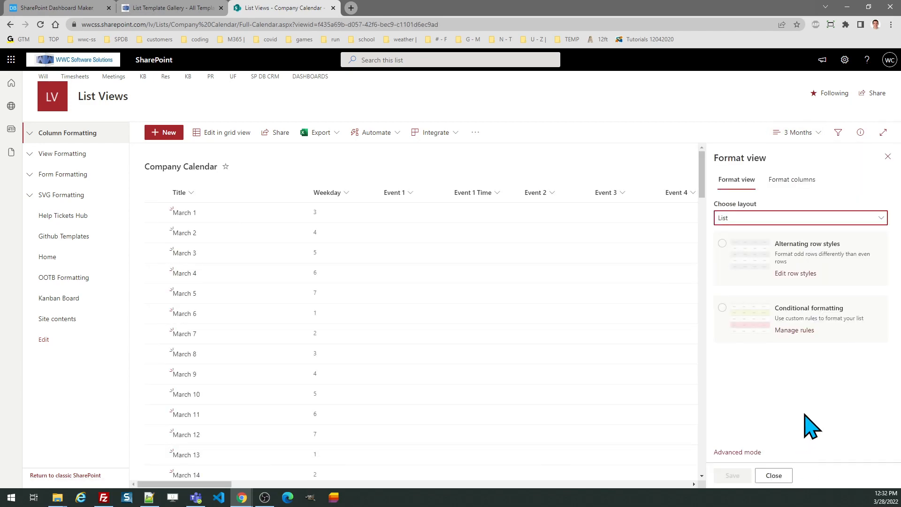
pyautogui.click(727, 452)
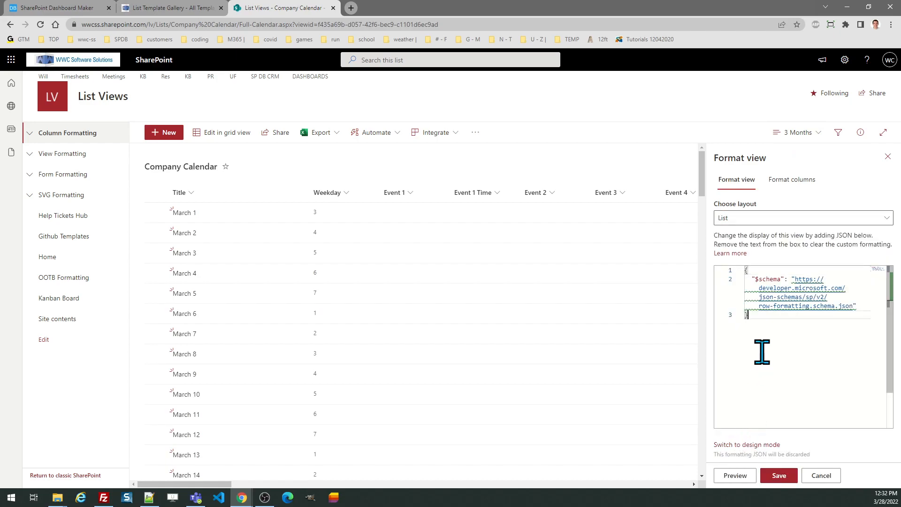
pyautogui.hotkey('ctrl', 'a')
pyautogui.hotkey('ctrl', 'v')
pyautogui.click(779, 475)
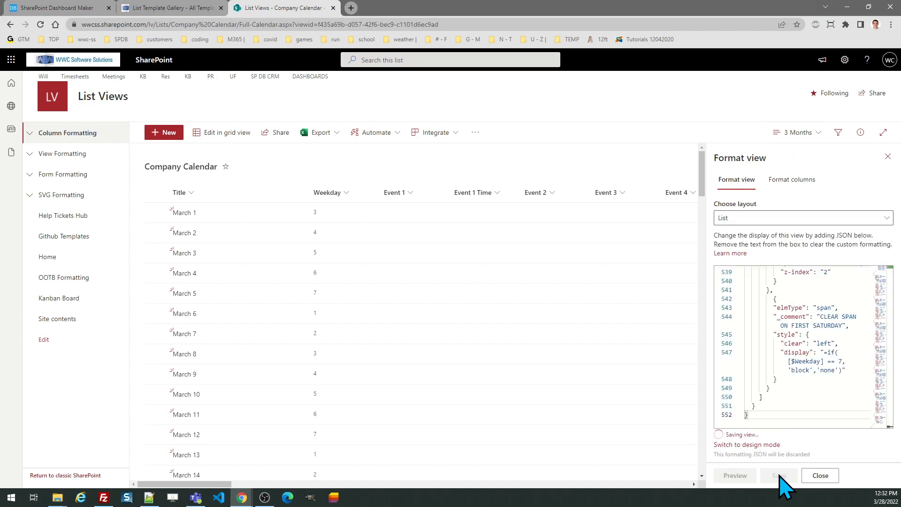
pyautogui.click(887, 157)
# Switch to the 6 Months view and save the copied calendar code as its JSON view formatting.
pyautogui.click(796, 132)
pyautogui.click(799, 287)
pyautogui.click(793, 133)
pyautogui.click(808, 455)
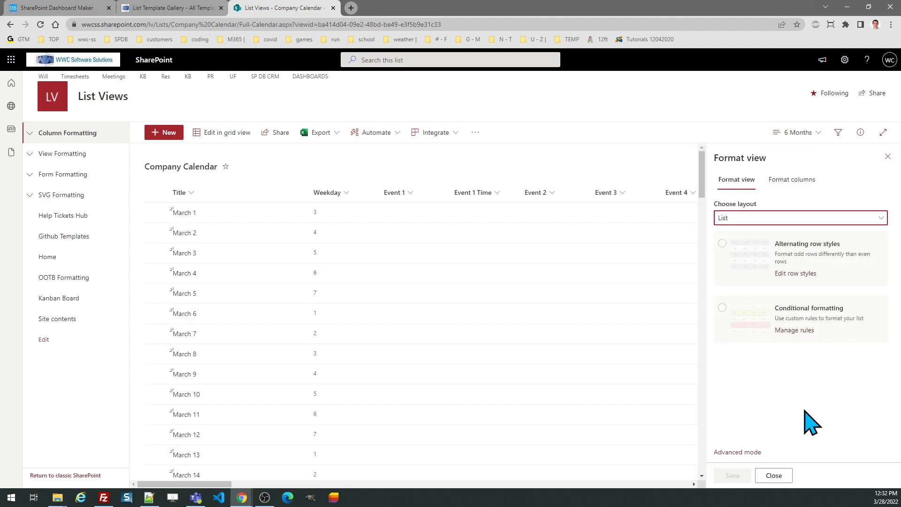
pyautogui.click(735, 452)
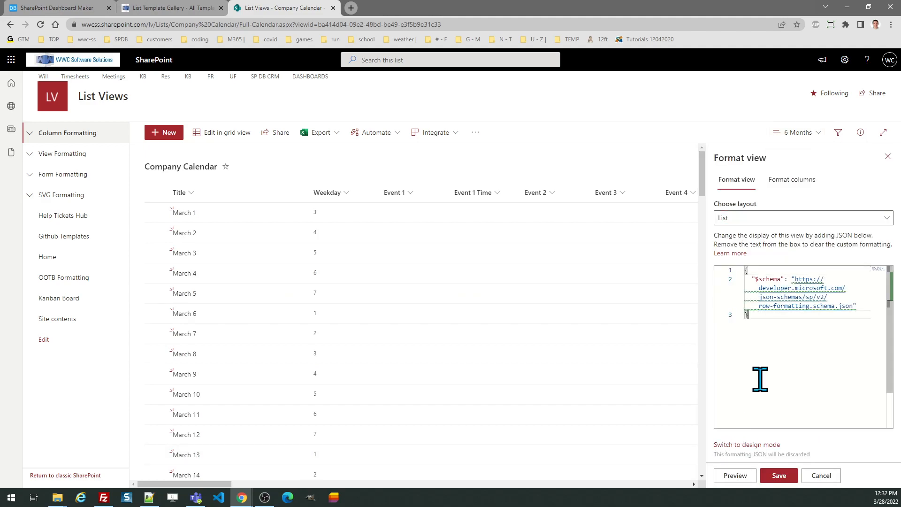
pyautogui.hotkey('ctrl', 'a')
pyautogui.hotkey('ctrl', 'v')
pyautogui.click(779, 475)
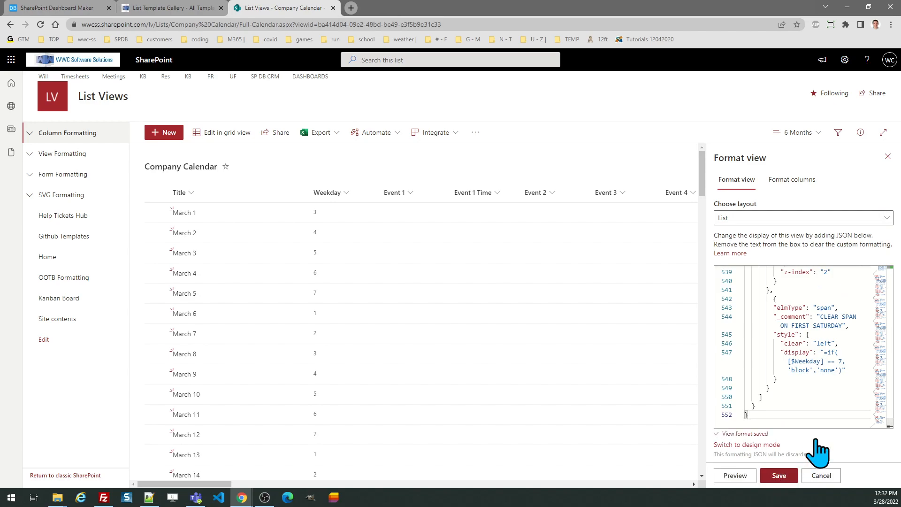
pyautogui.click(888, 156)
# Look at the Bulk Load view without formatting it, and save the copied calendar code as the Full Calendar view's JSON formatting.
pyautogui.click(814, 133)
pyautogui.click(805, 304)
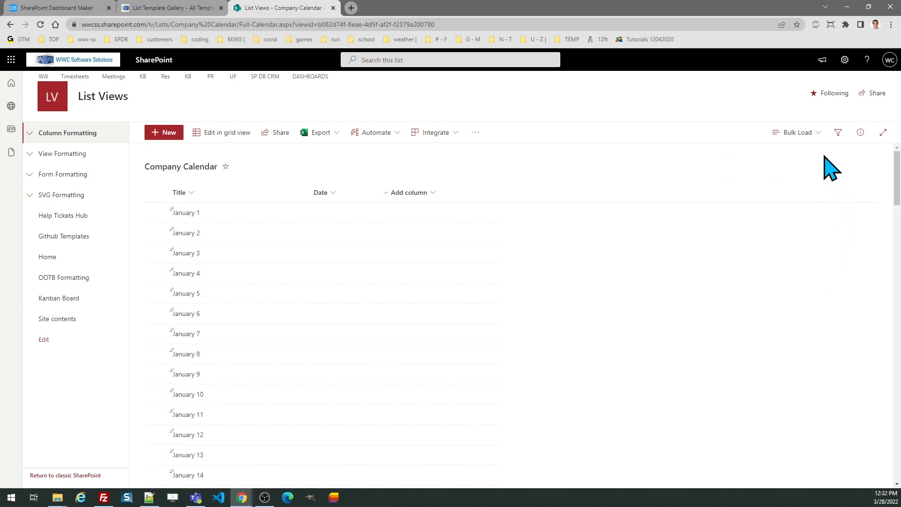
pyautogui.click(798, 133)
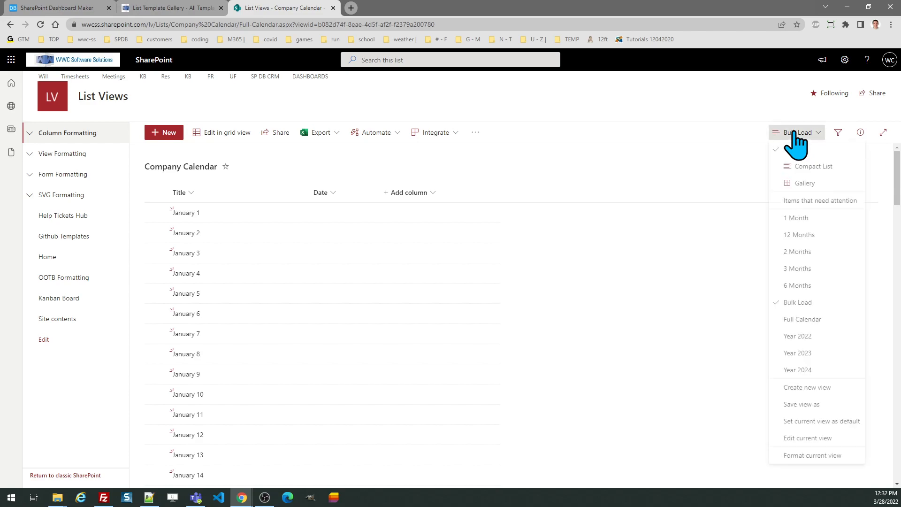
pyautogui.click(803, 322)
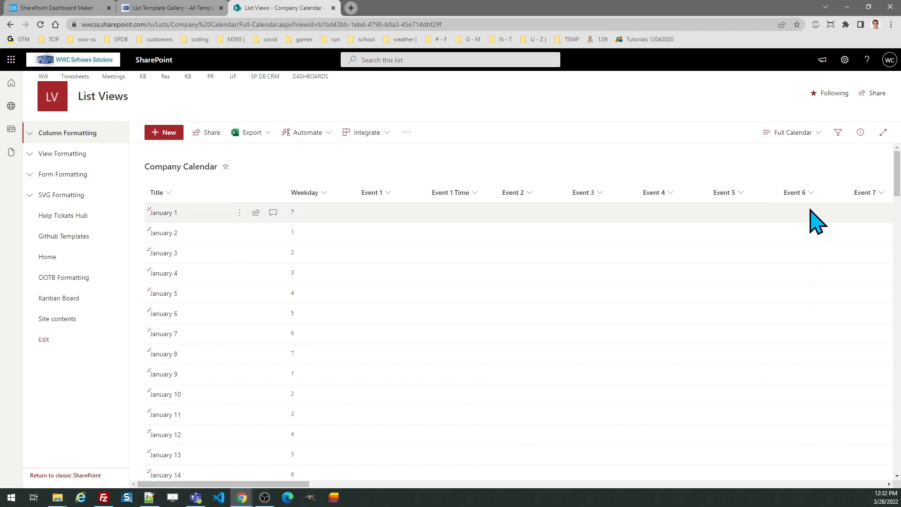
pyautogui.click(791, 135)
pyautogui.click(802, 441)
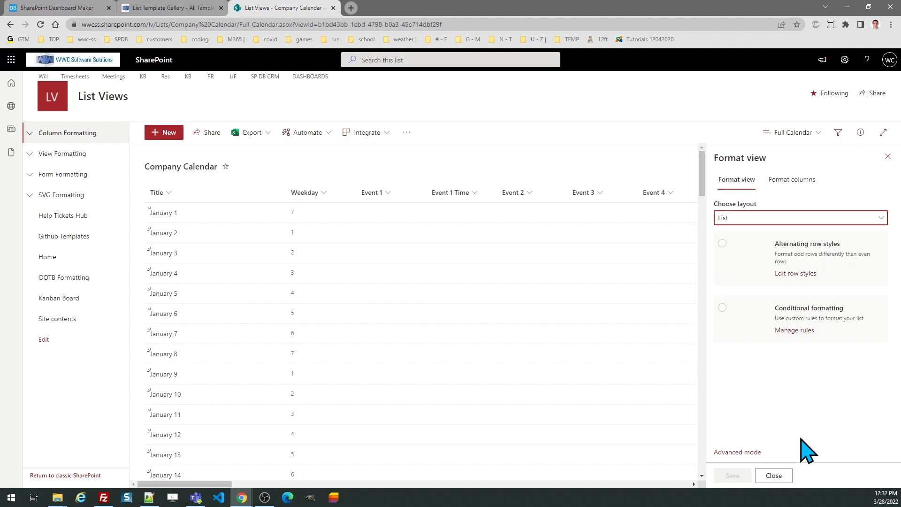
pyautogui.click(746, 452)
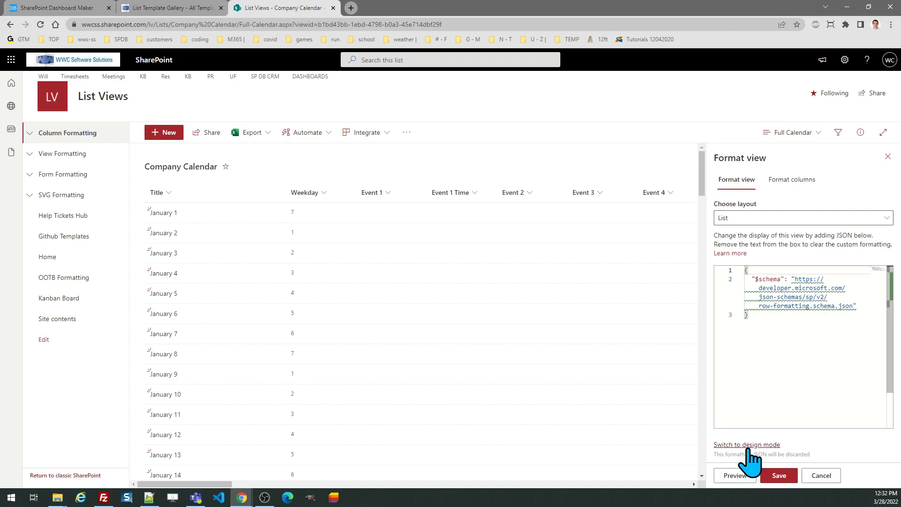
pyautogui.click(775, 369)
pyautogui.hotkey('ctrl', 'a')
pyautogui.hotkey('ctrl', 'v')
pyautogui.click(779, 474)
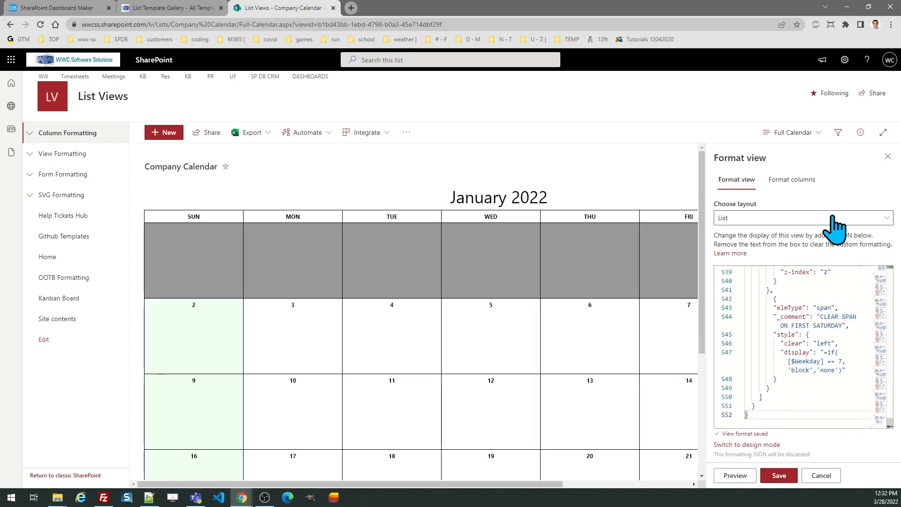
pyautogui.click(887, 156)
# Switch to the Year 2022 view and save the copied calendar code as its JSON view formatting.
pyautogui.click(795, 134)
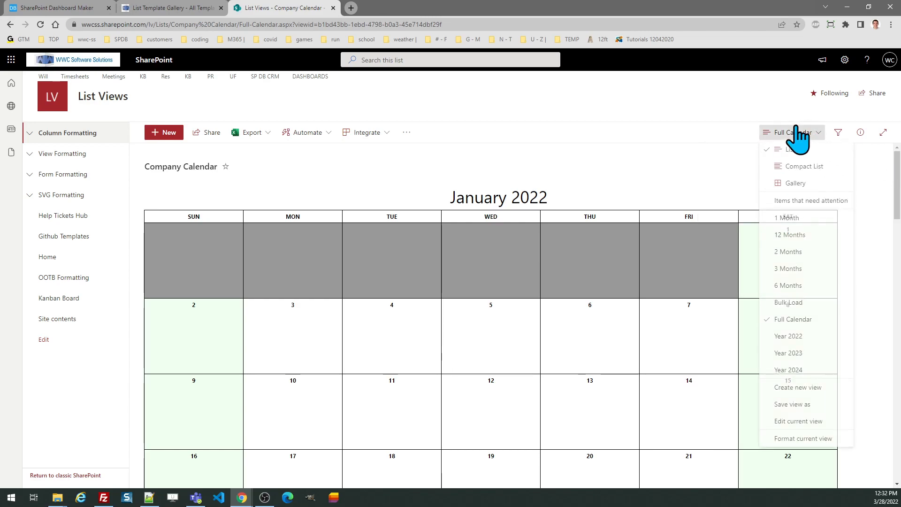
pyautogui.click(793, 338)
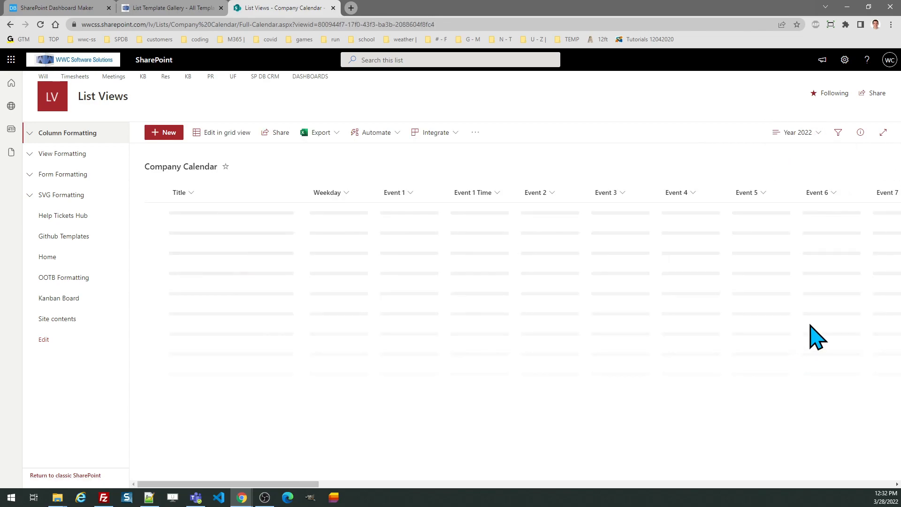
pyautogui.click(797, 133)
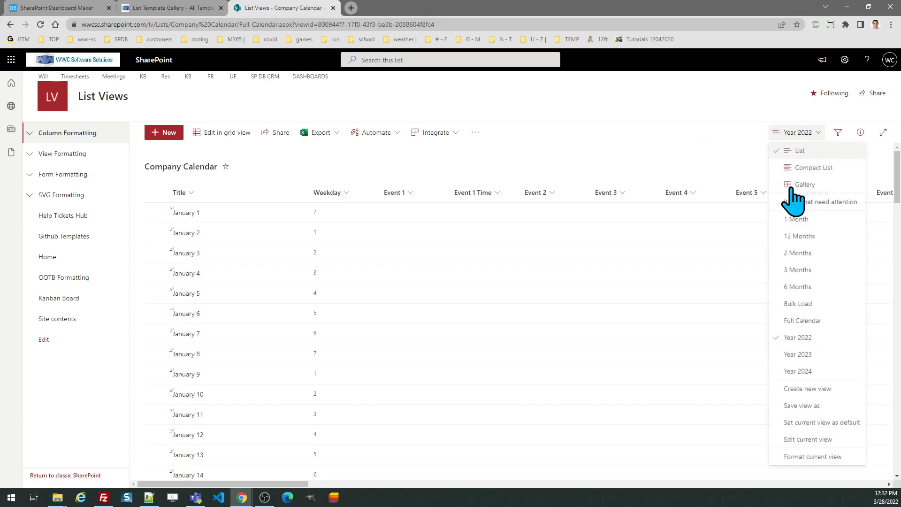
pyautogui.click(810, 457)
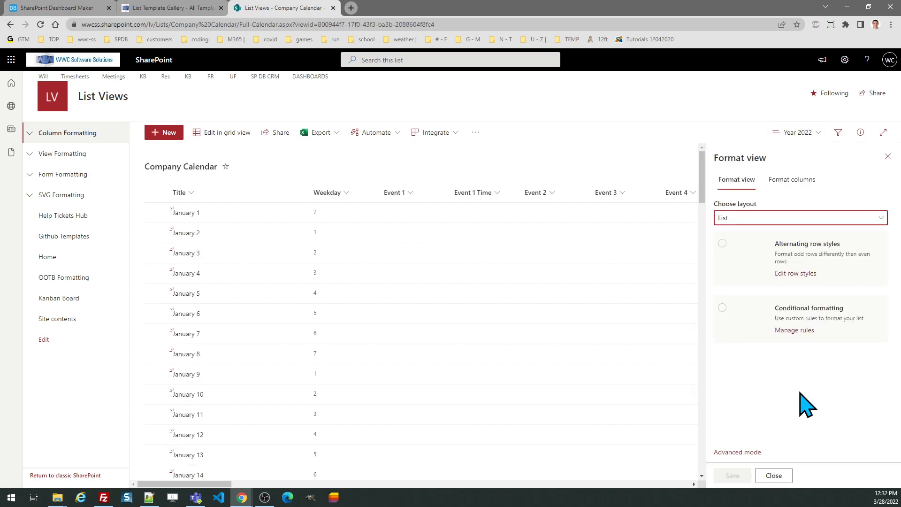
pyautogui.click(744, 452)
pyautogui.hotkey('ctrl', 'a')
pyautogui.hotkey('ctrl', 'v')
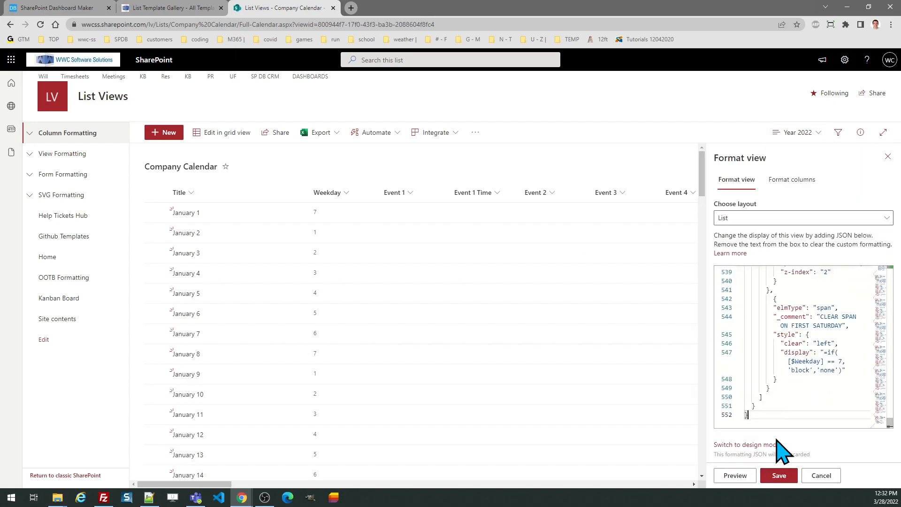
pyautogui.click(779, 476)
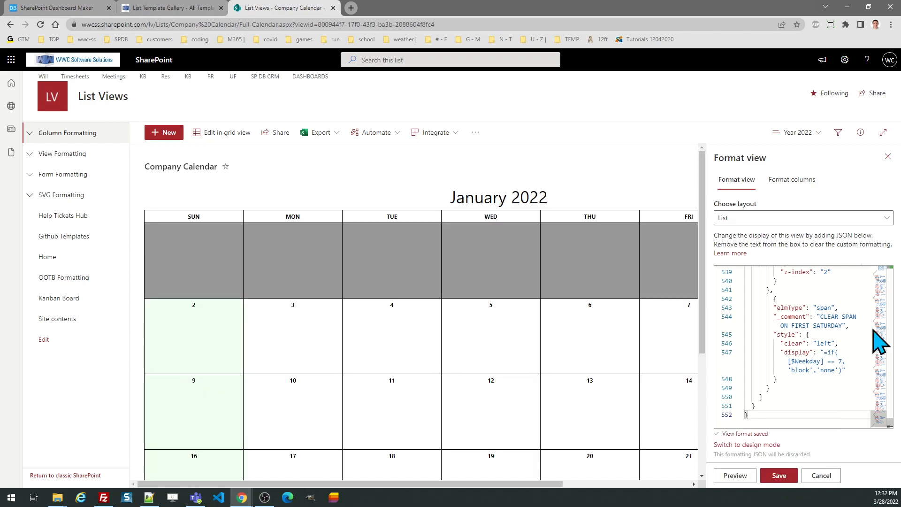
pyautogui.click(887, 156)
# Switch to the Year 2023 view and save the copied calendar code as its JSON view formatting.
pyautogui.click(801, 137)
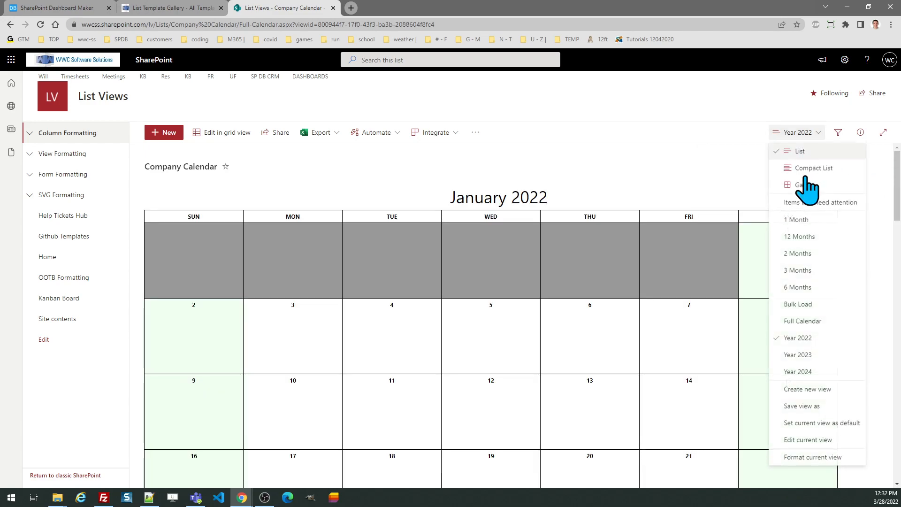
pyautogui.click(800, 353)
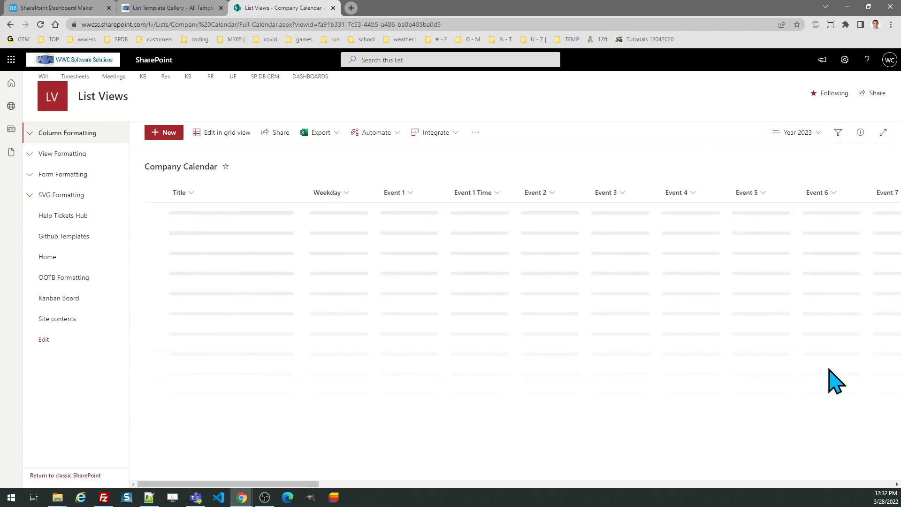
pyautogui.click(793, 133)
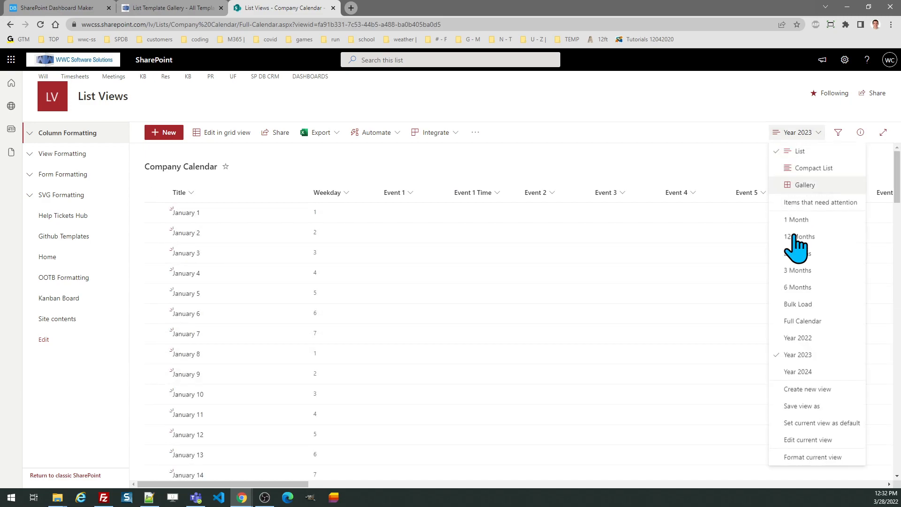
pyautogui.click(811, 457)
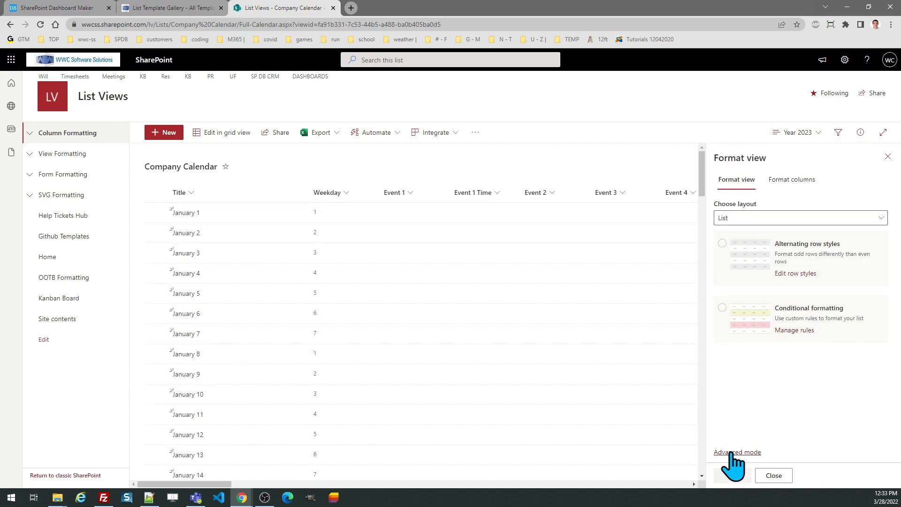
pyautogui.click(733, 453)
pyautogui.hotkey('ctrl', 'a')
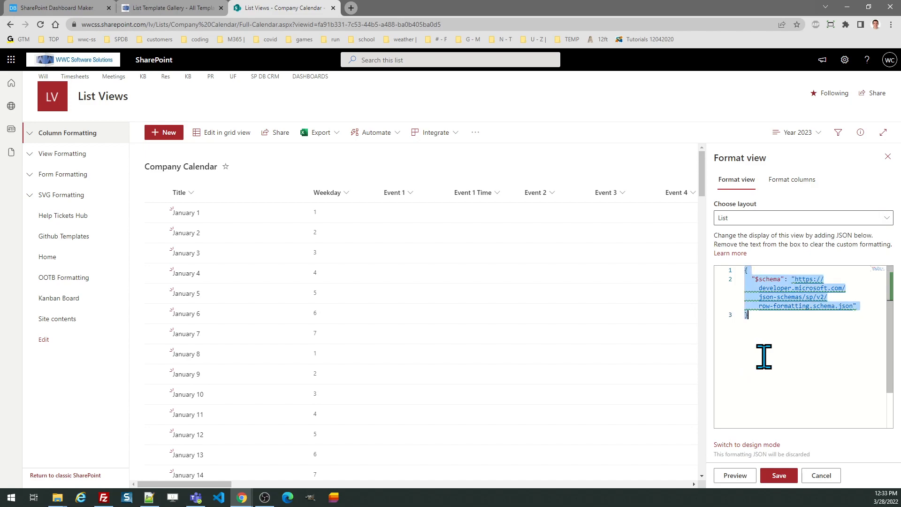
pyautogui.hotkey('ctrl', 'v')
pyautogui.click(779, 475)
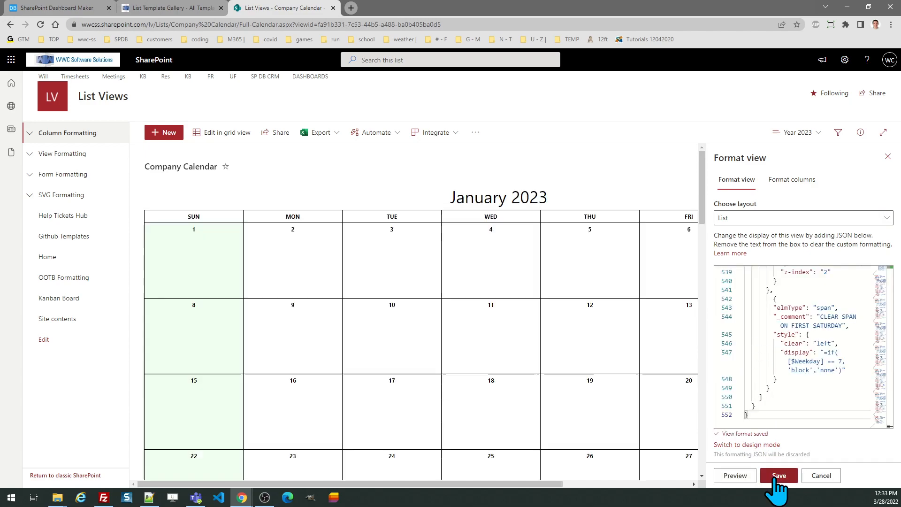
pyautogui.click(888, 156)
# Switch to the Year 2024 view and save the copied calendar code as its JSON view formatting.
pyautogui.click(798, 132)
pyautogui.click(800, 371)
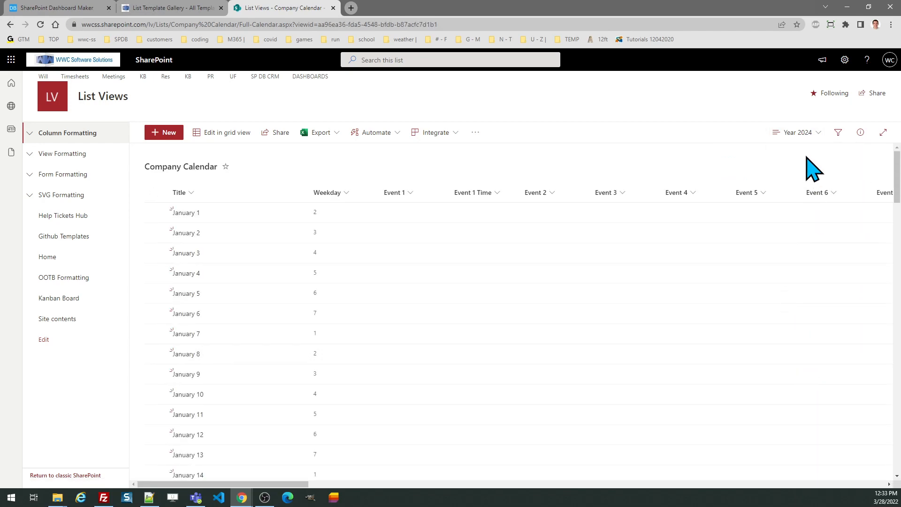
pyautogui.click(796, 133)
pyautogui.click(811, 457)
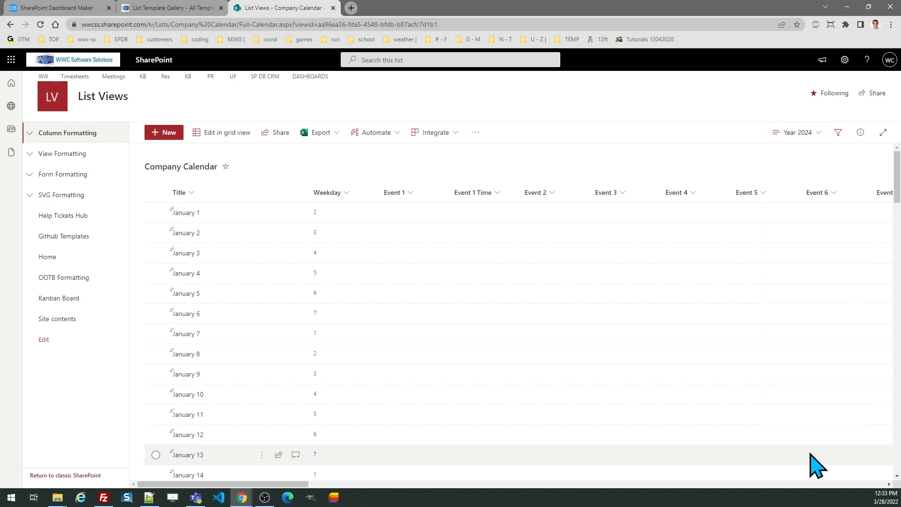
pyautogui.click(735, 453)
pyautogui.click(767, 353)
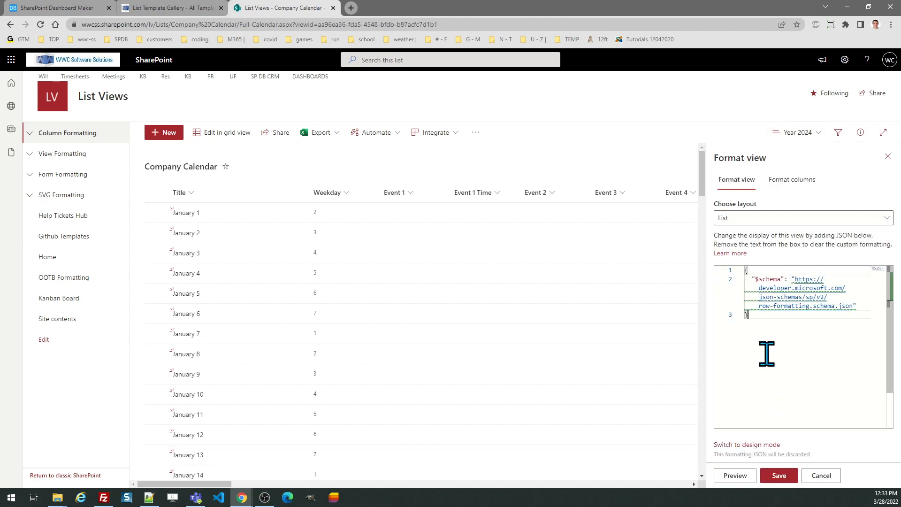
pyautogui.hotkey('ctrl', 'a')
pyautogui.hotkey('ctrl', 'v')
pyautogui.click(778, 475)
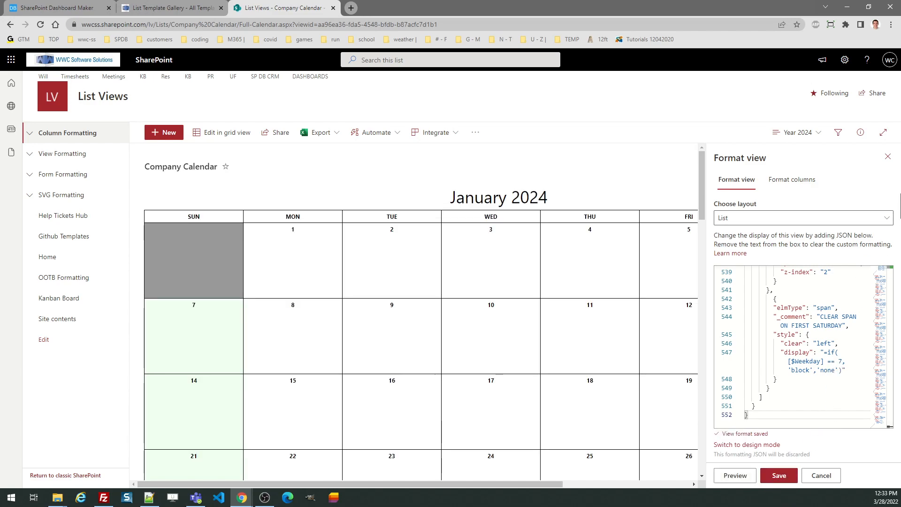
pyautogui.click(888, 156)
# Switch the Company Calendar to the 2 Months view and look at the last week of March 2022.
pyautogui.click(797, 132)
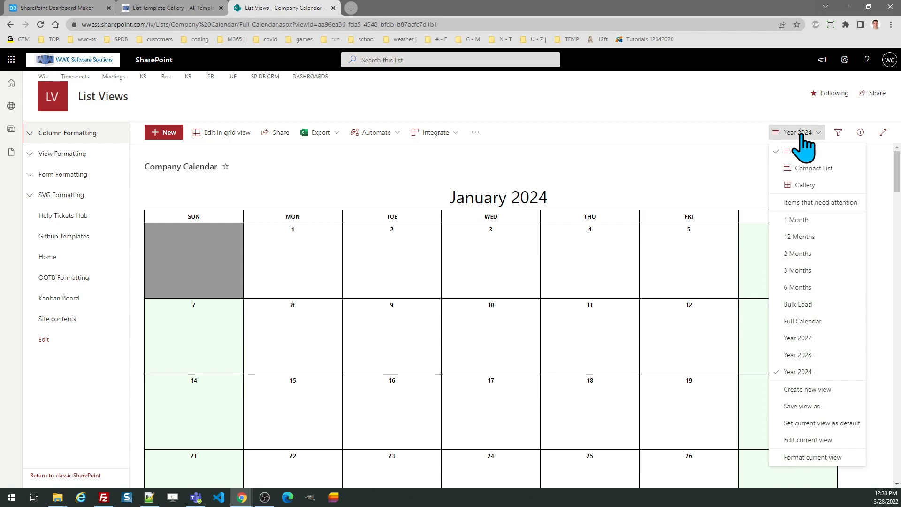
pyautogui.click(800, 254)
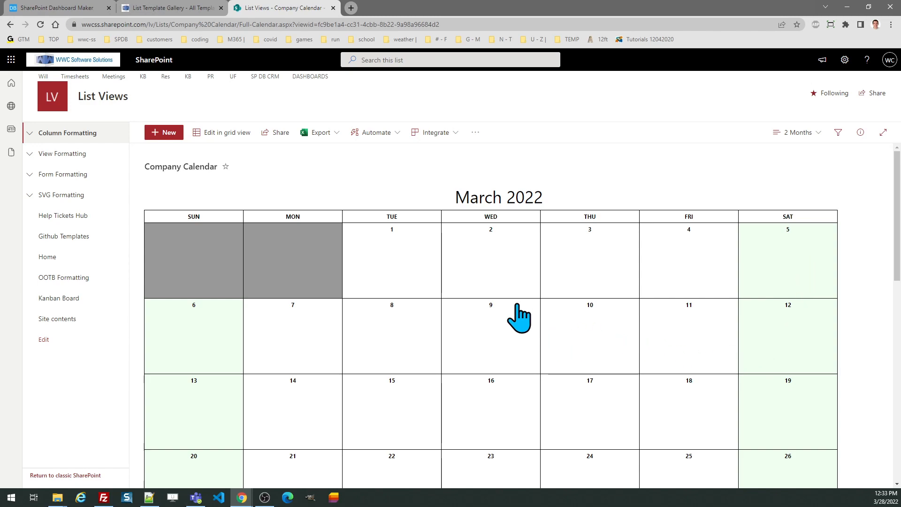
pyautogui.scroll(-5, 898, 211)
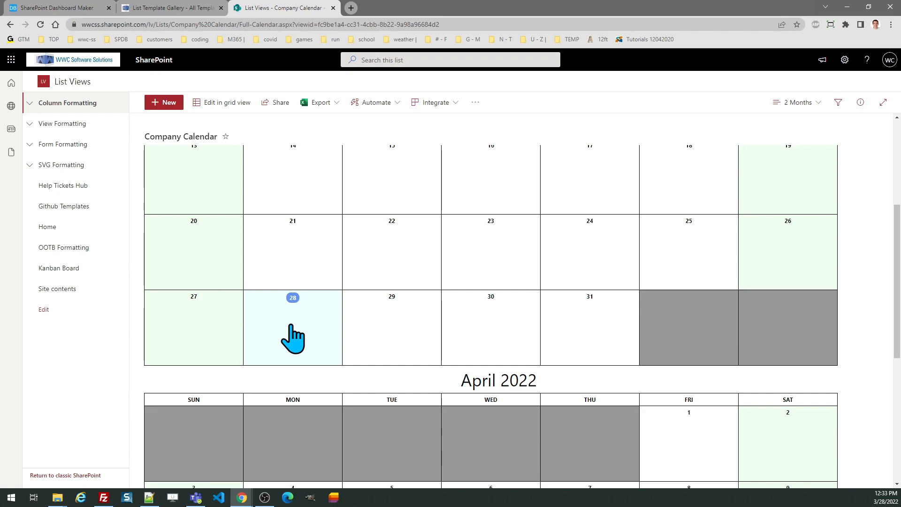
# Open the March 29, 2022 day for editing and set its background color to LightYellow.
pyautogui.click(390, 339)
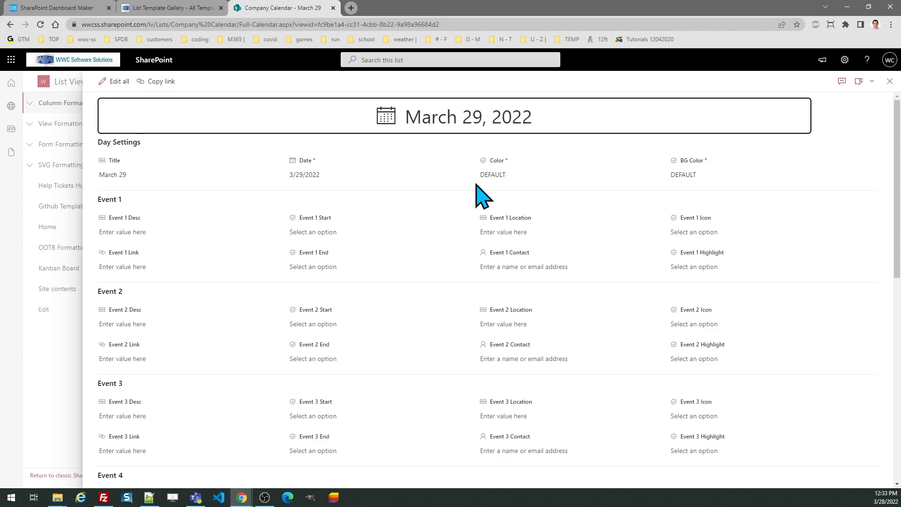
pyautogui.click(114, 82)
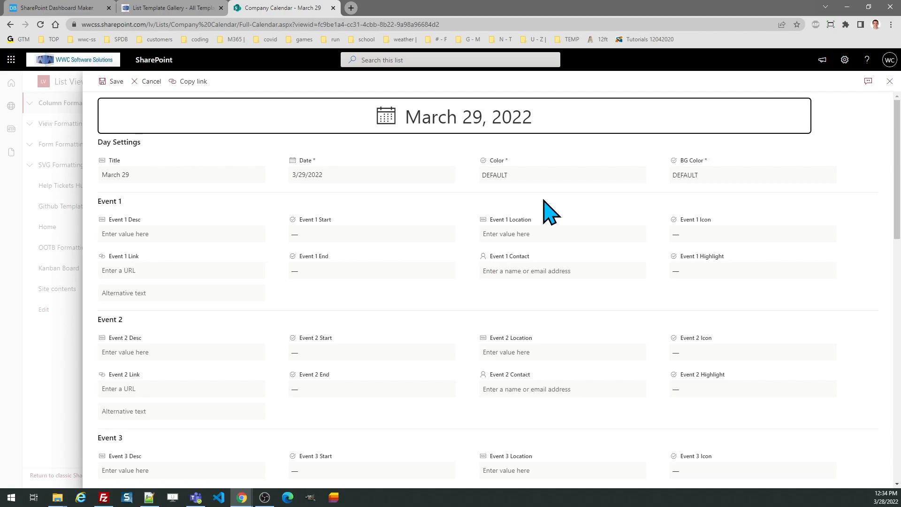
pyautogui.click(700, 175)
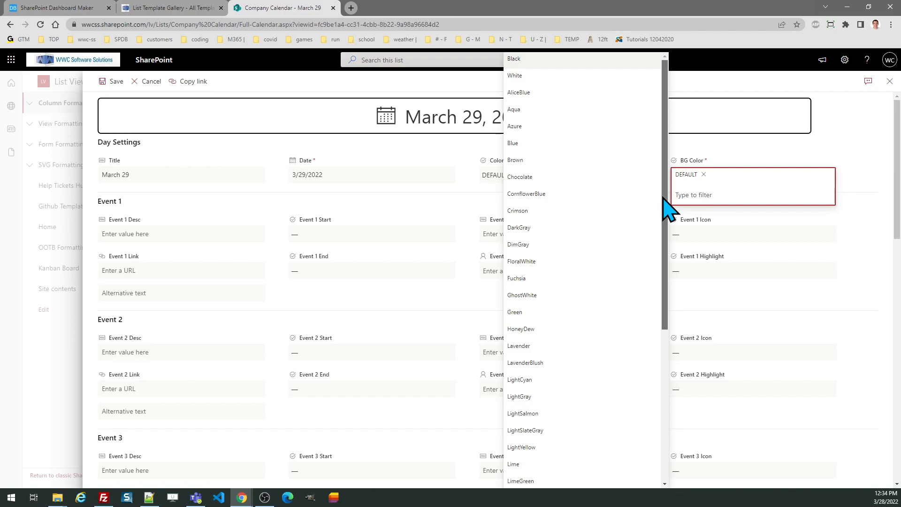
pyautogui.click(521, 448)
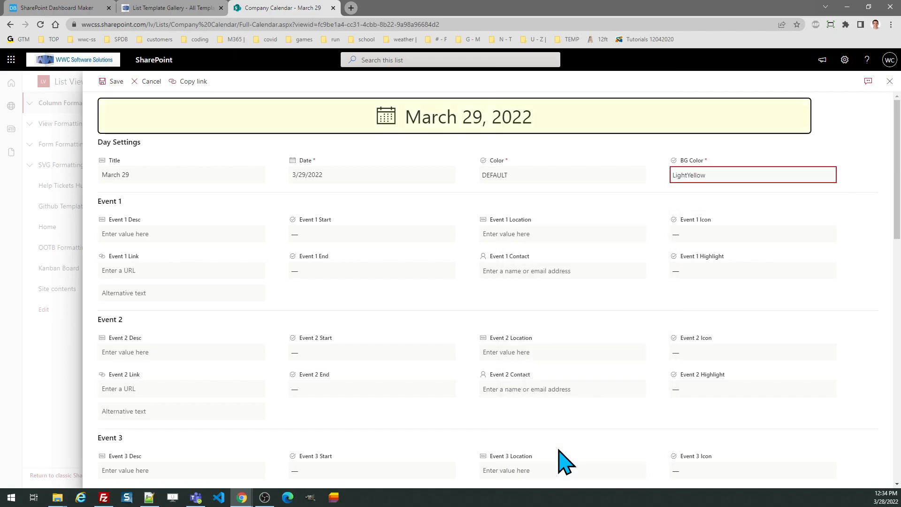
# Describe Event 1 as Team Lunch and set its time from 12:00 PM to 01:00 PM.
pyautogui.click(155, 234)
pyautogui.write('LU')
pyautogui.write('Team Lunch')
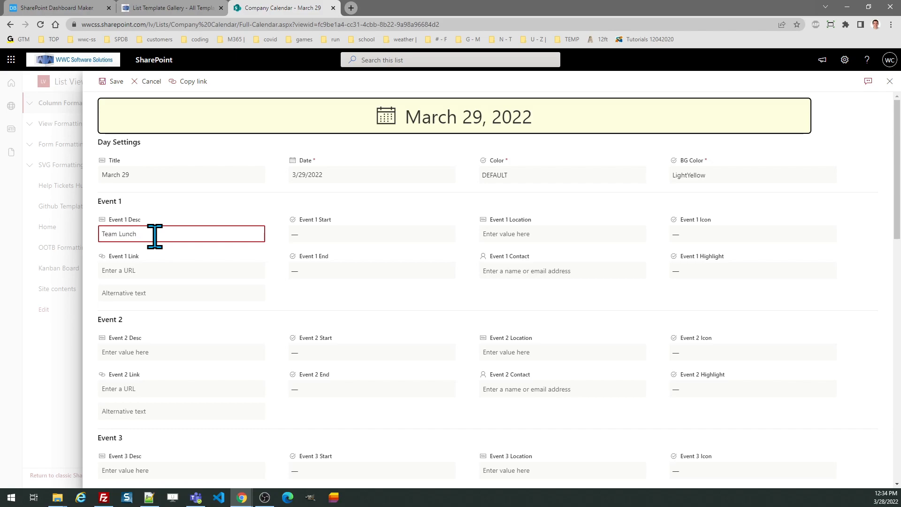
pyautogui.click(310, 237)
pyautogui.moveTo(620, 135); pyautogui.dragTo(627, 222)
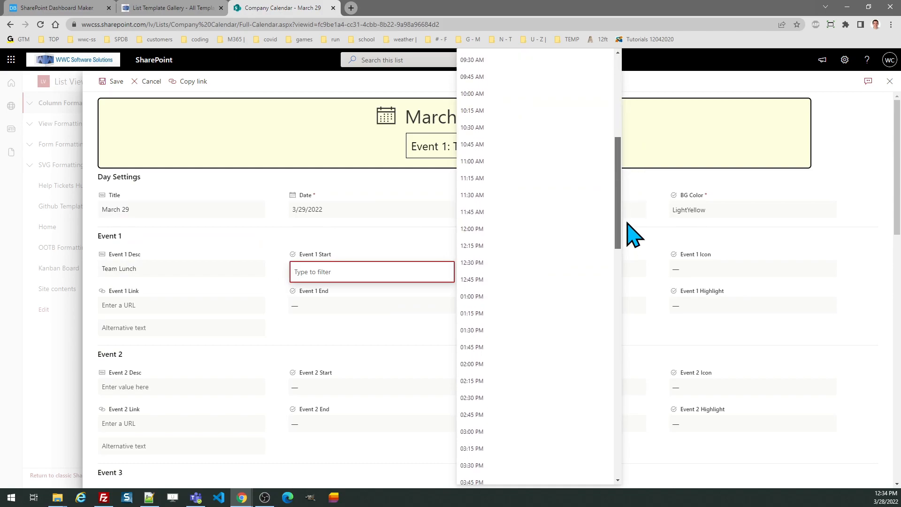
pyautogui.click(517, 229)
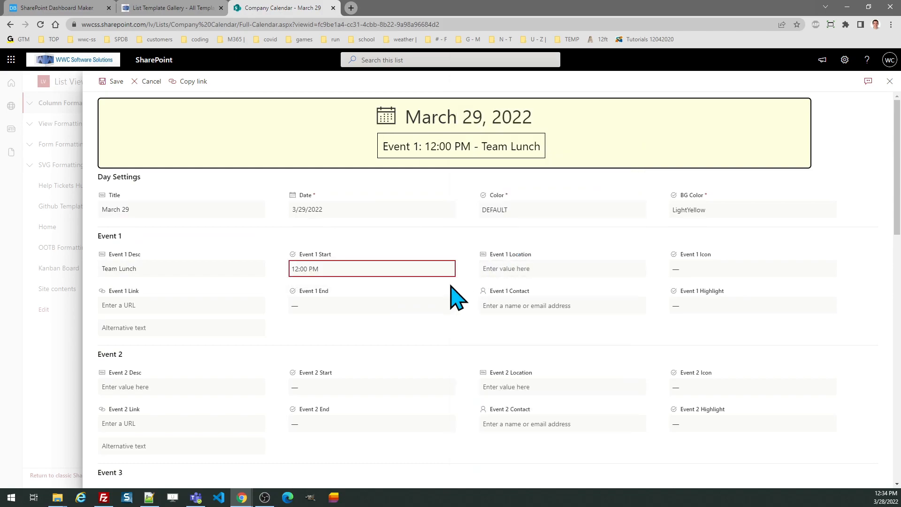
pyautogui.click(373, 304)
pyautogui.moveTo(623, 161); pyautogui.dragTo(621, 191)
pyautogui.click(539, 419)
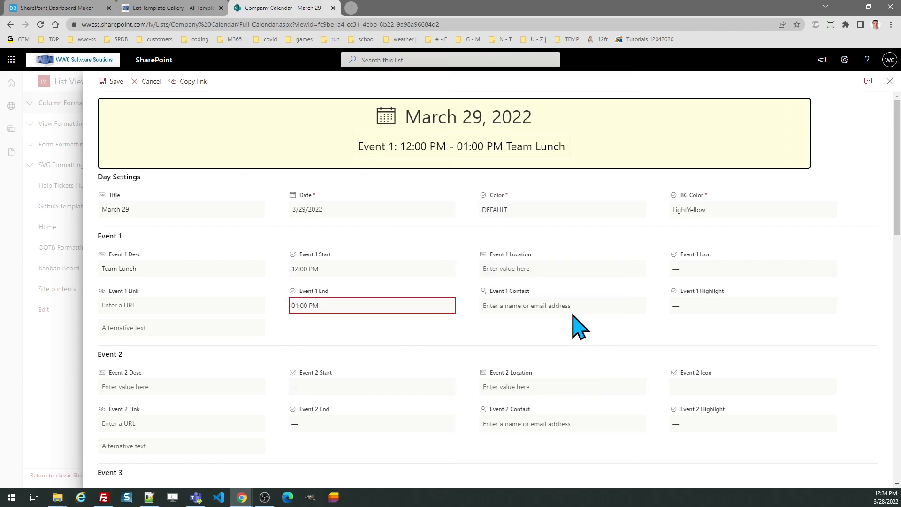
# Set Event 1's location to Main Eating Room and its icon to the smiling face, and save the day.
pyautogui.click(549, 266)
pyautogui.write('Main Eating Room')
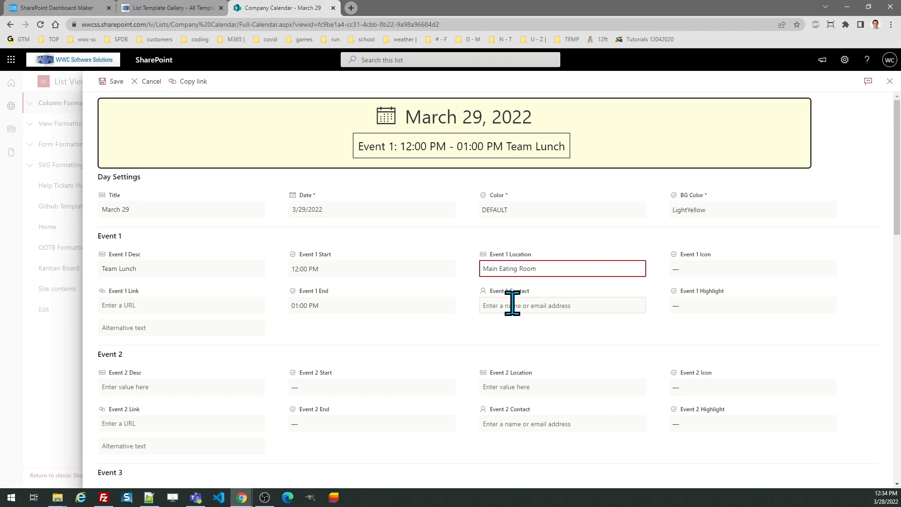
pyautogui.click(689, 274)
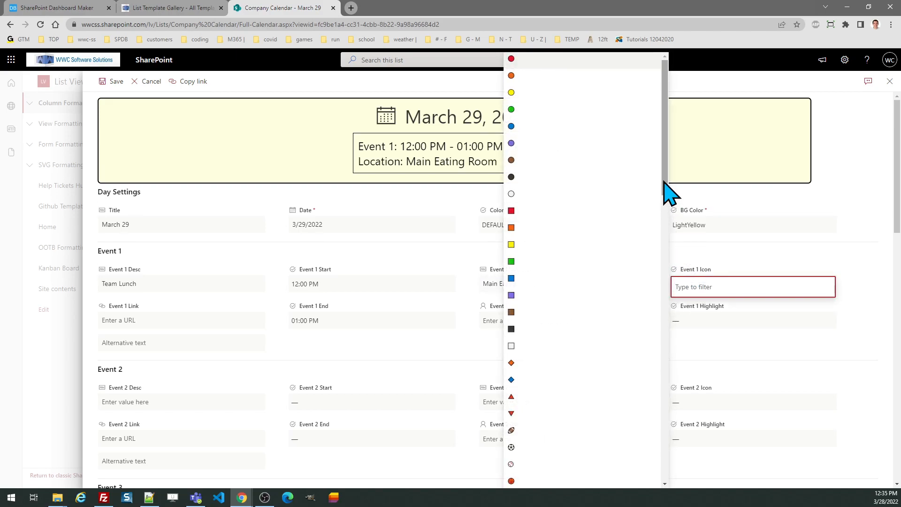
pyautogui.moveTo(663, 182); pyautogui.dragTo(667, 228)
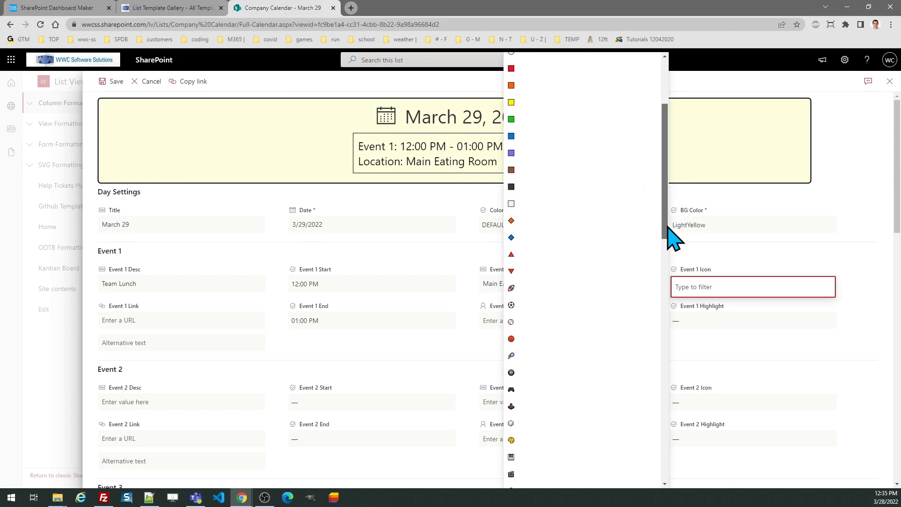
pyautogui.moveTo(668, 229); pyautogui.dragTo(667, 264)
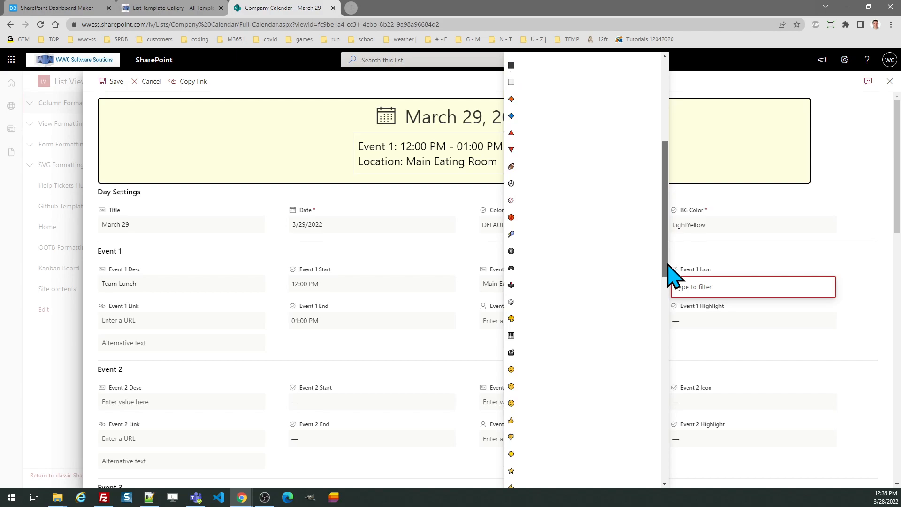
pyautogui.click(528, 370)
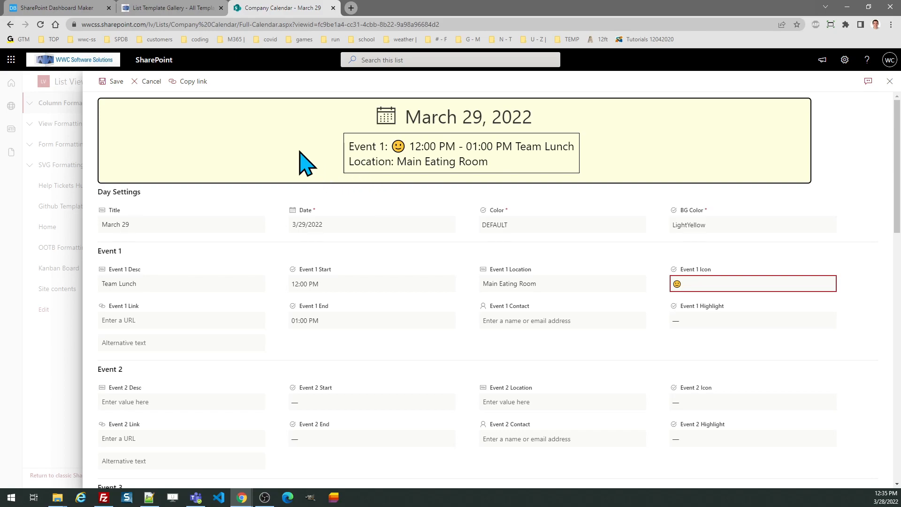
pyautogui.click(113, 82)
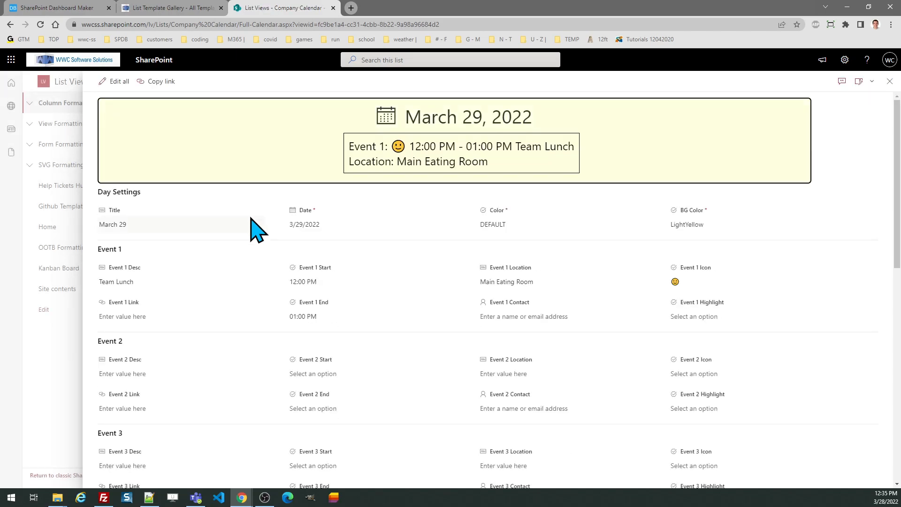
pyautogui.click(889, 82)
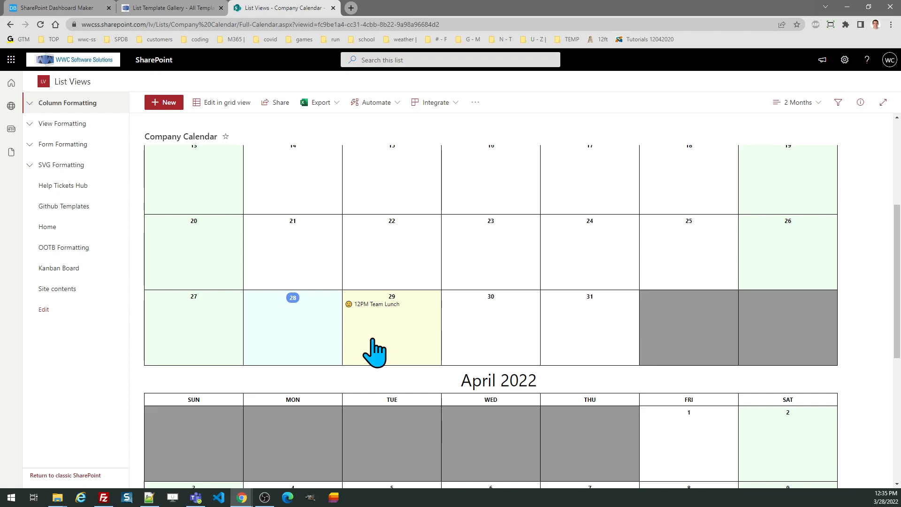
# Check the Team Lunch event in the March 29 calendar cell and review that day's details form.
pyautogui.moveTo(371, 306)
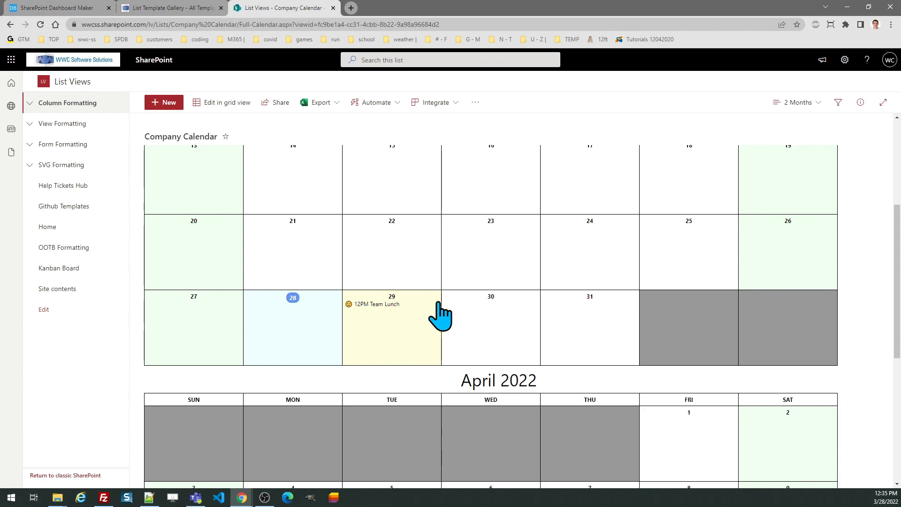
pyautogui.click(378, 312)
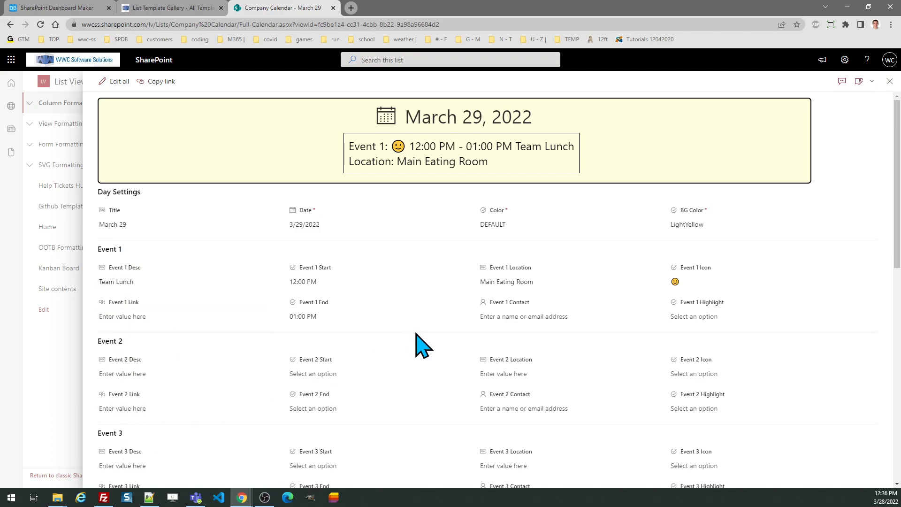
pyautogui.moveTo(896, 209)
pyautogui.mouseDown()
pyautogui.moveTo(900, 432)
pyautogui.moveTo(899, 199)
pyautogui.mouseUp()
pyautogui.click(888, 82)
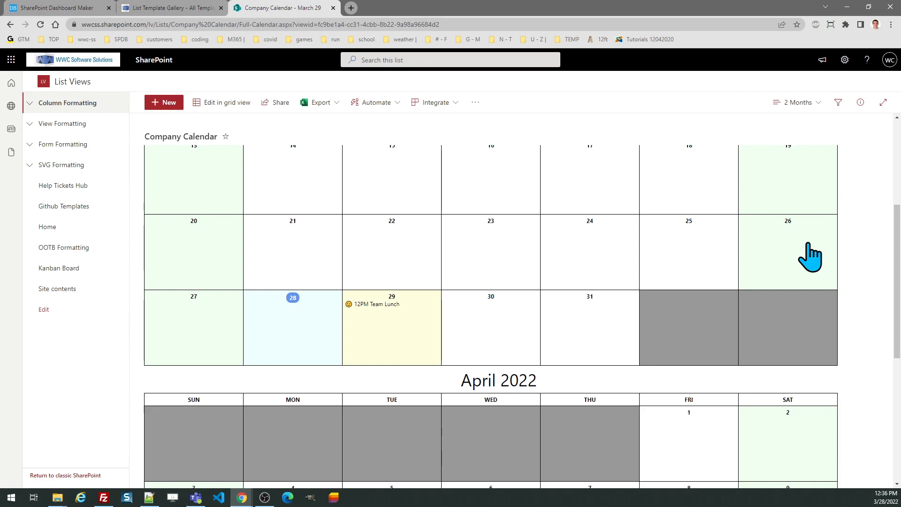
# Look at the View - Calendar template in SharePoint Dashboard Maker and at the Company Calendar's list of available views.
pyautogui.click(73, 9)
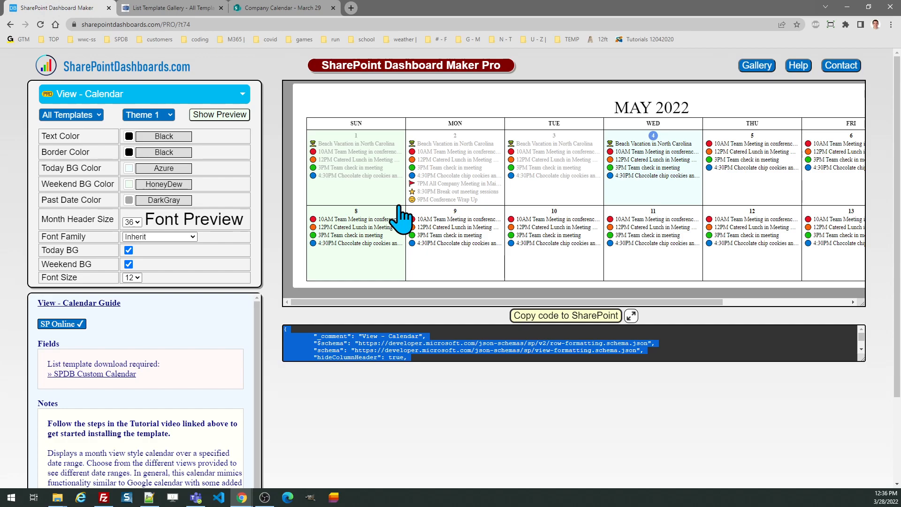
pyautogui.click(293, 9)
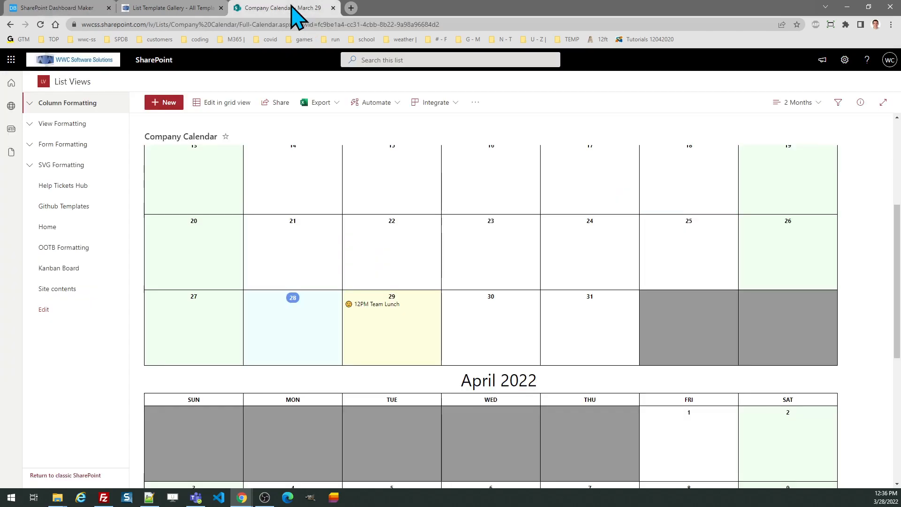
pyautogui.click(807, 102)
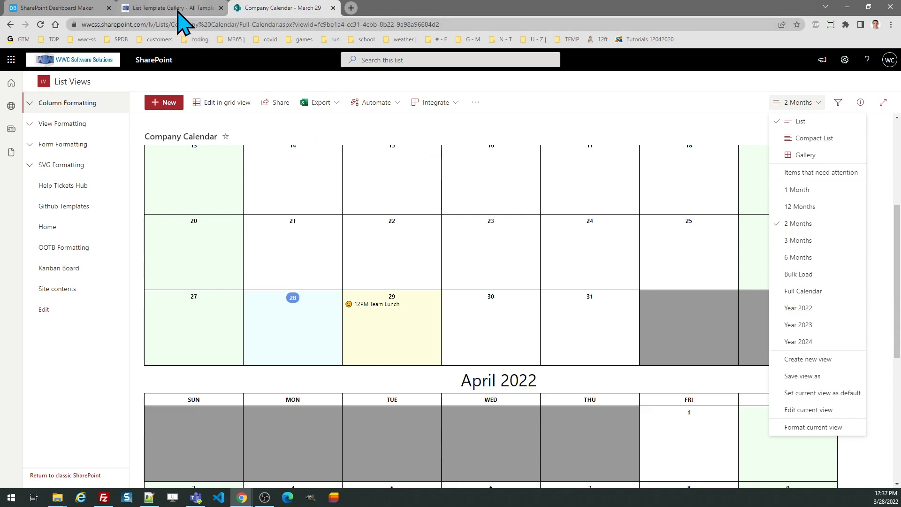
pyautogui.click(71, 9)
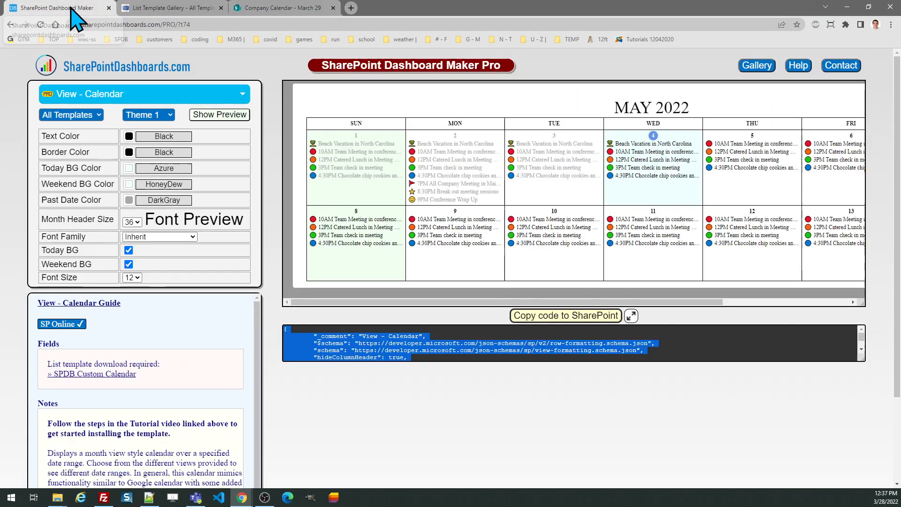